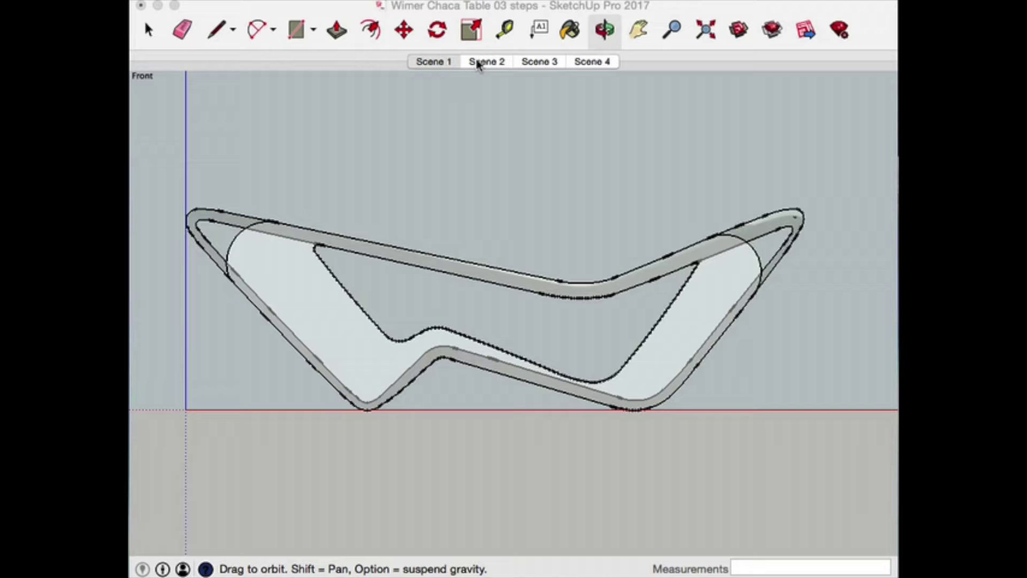
Switch to Scene 3, orbit closer, and inspect the rear frame component's curved face
{"action": "left_click", "coordinate": [477, 63]}
{"action": "left_click", "coordinate": [479, 64]}
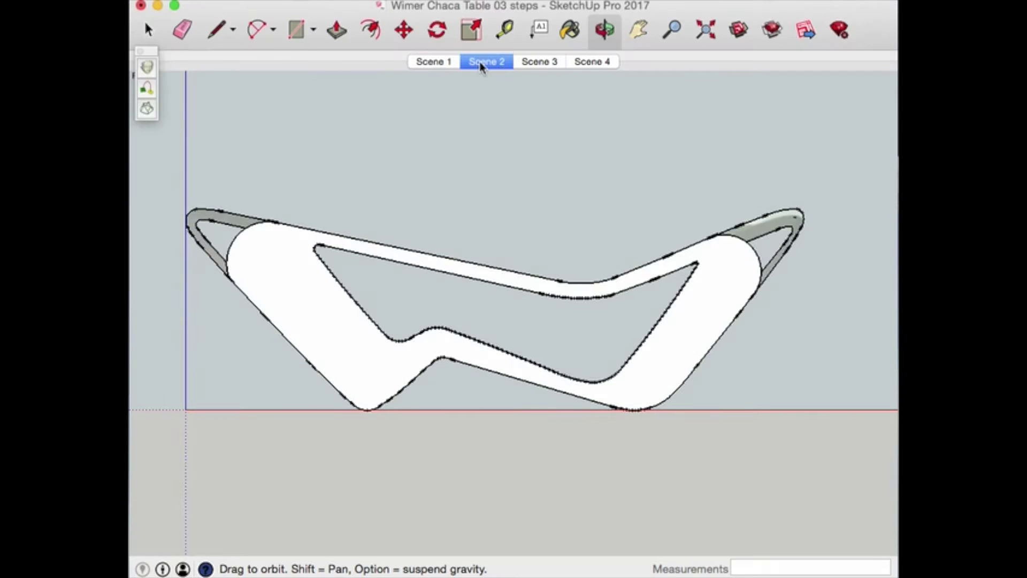
{"action": "left_click", "coordinate": [532, 63]}
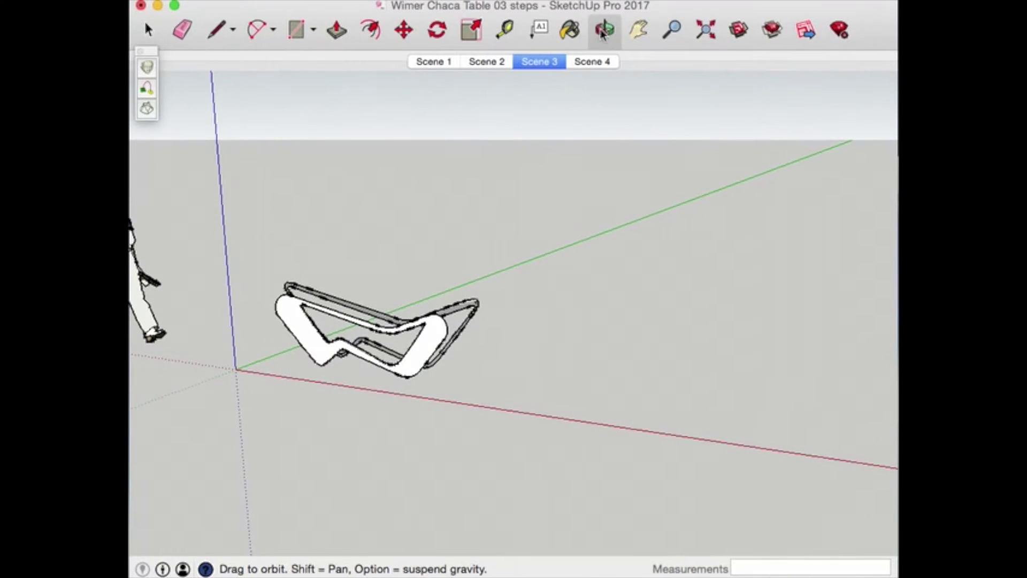
{"action": "left_click_drag", "start_coordinate": [355, 279], "coordinate": [205, 225]}
{"action": "left_click", "coordinate": [149, 29]}
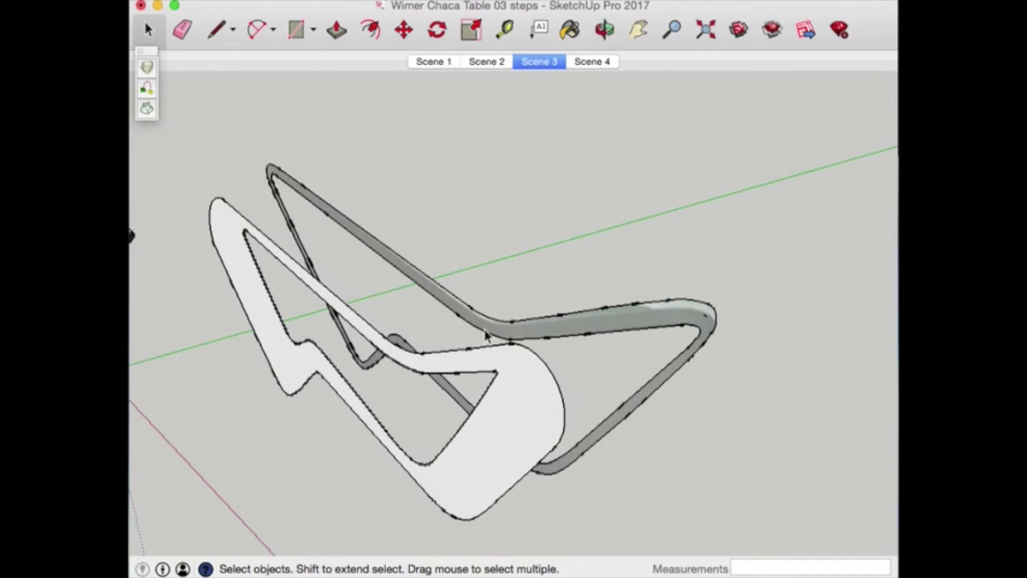
{"action": "double_click", "coordinate": [485, 333]}
{"action": "left_click", "coordinate": [484, 327]}
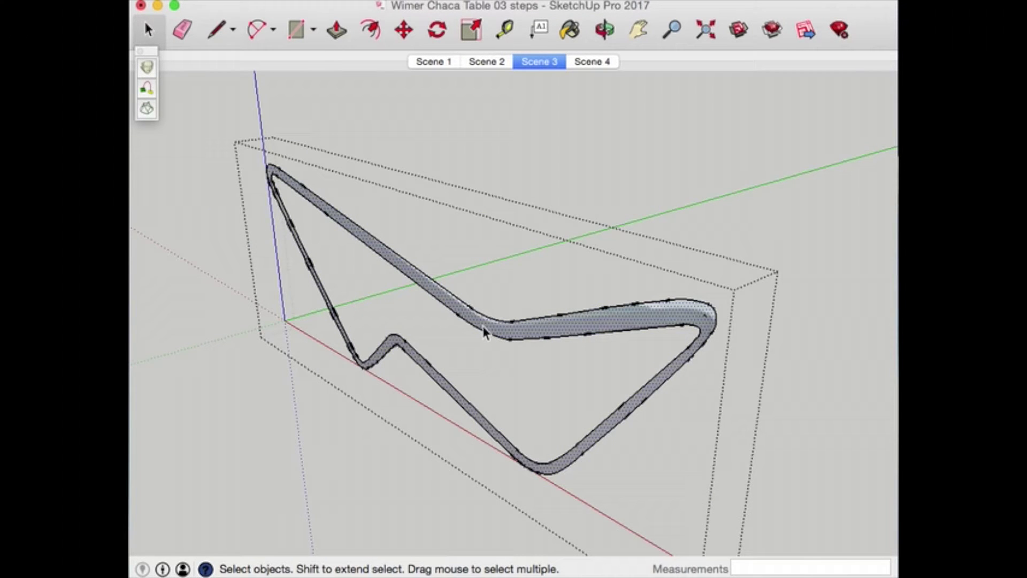
{"action": "left_click", "coordinate": [177, 209]}
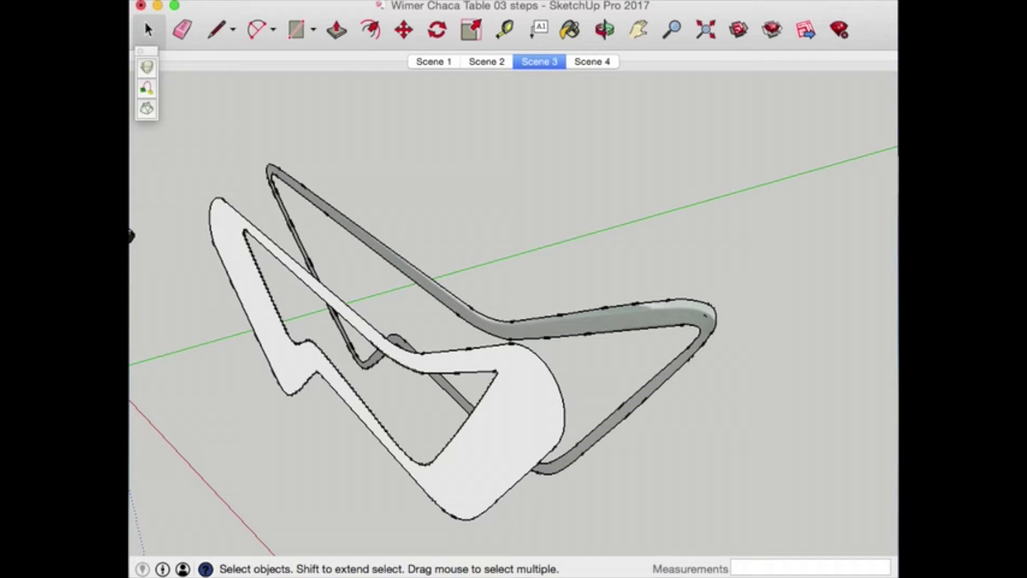
Copy the rear frame profile 766mm further back
{"action": "left_click", "coordinate": [677, 309]}
{"action": "left_click", "coordinate": [403, 29]}
{"action": "scroll", "coordinate": [327, 291], "scroll_direction": "down", "scroll_amount": 3}
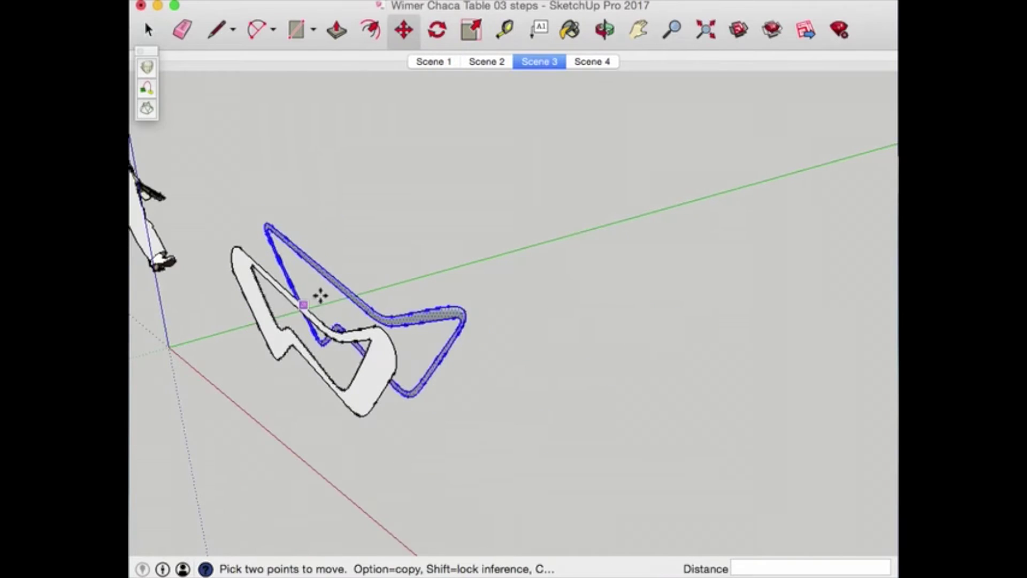
{"action": "left_click", "coordinate": [368, 300]}
{"action": "key", "text": "alt"}
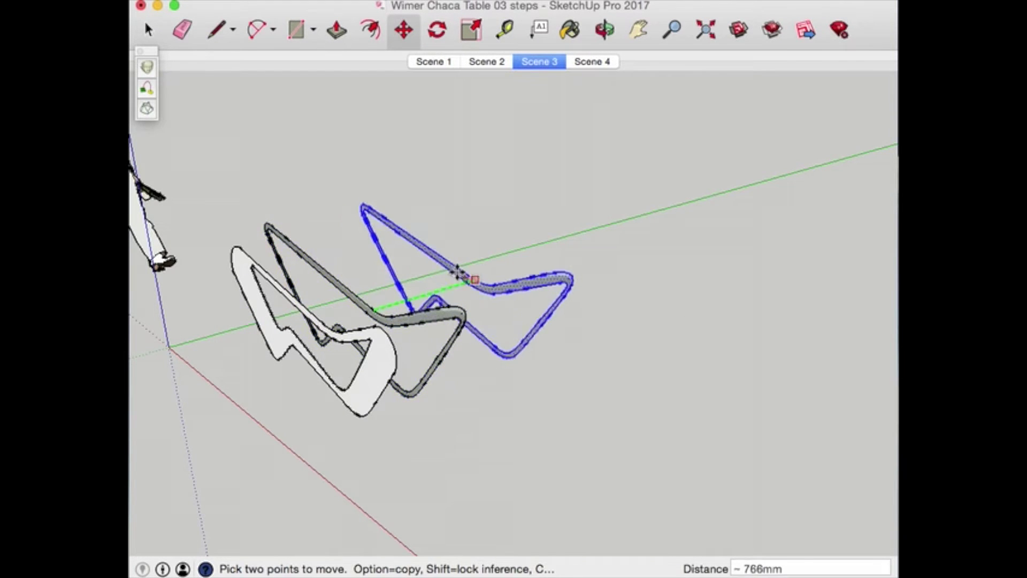
Push/pull the copied frame face 1094mm and group the resulting block
{"action": "left_click", "coordinate": [338, 31]}
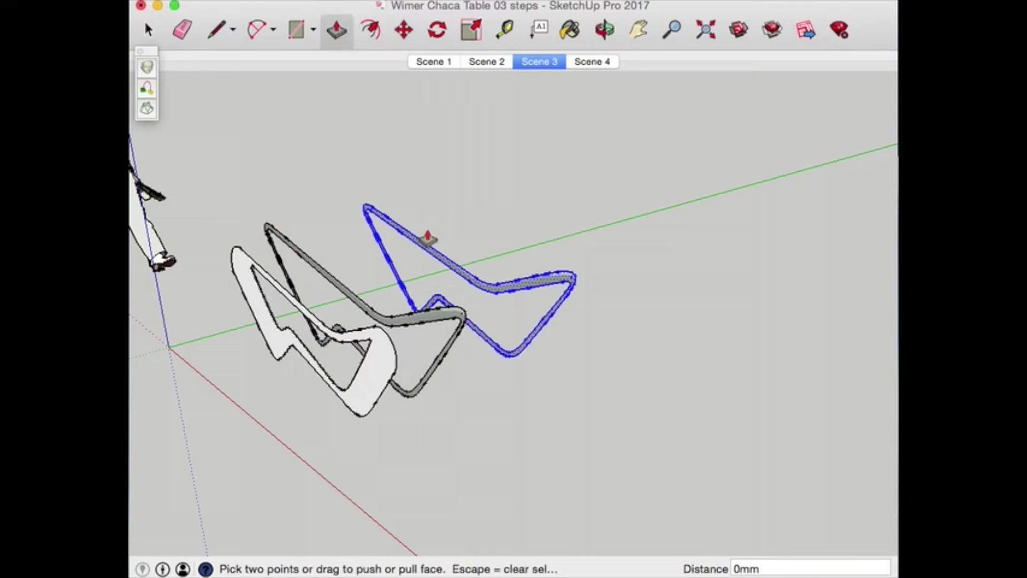
{"action": "left_click", "coordinate": [456, 267]}
{"action": "left_click", "coordinate": [567, 234]}
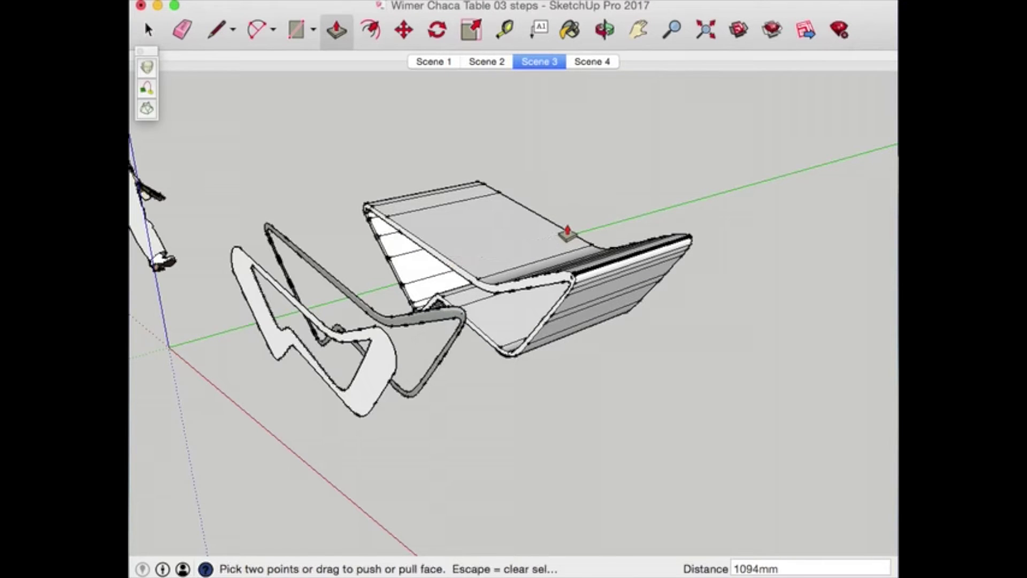
{"action": "left_click", "coordinate": [149, 30]}
{"action": "triple_click", "coordinate": [513, 270]}
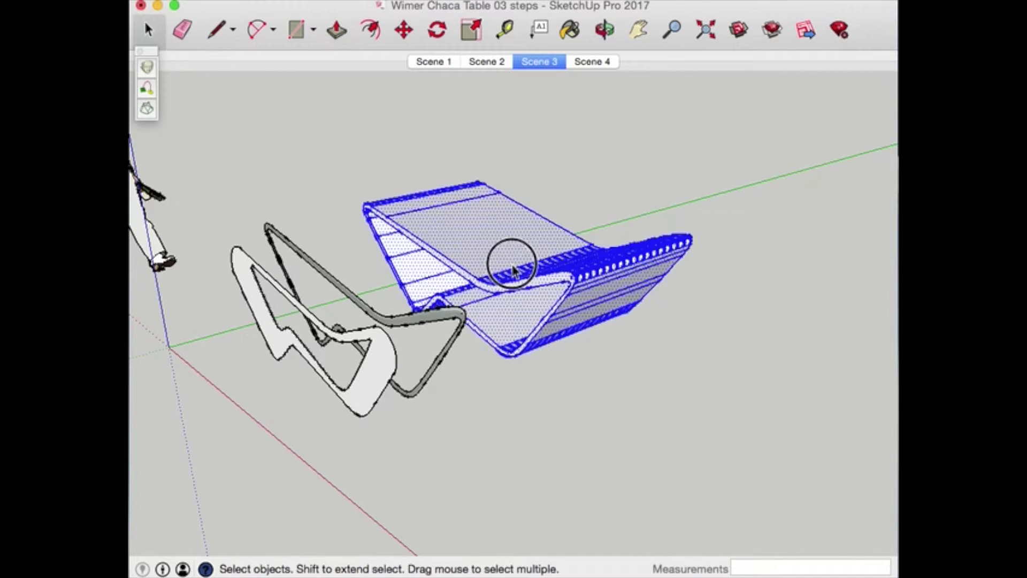
{"action": "right_click", "coordinate": [514, 270]}
{"action": "left_click", "coordinate": [535, 395]}
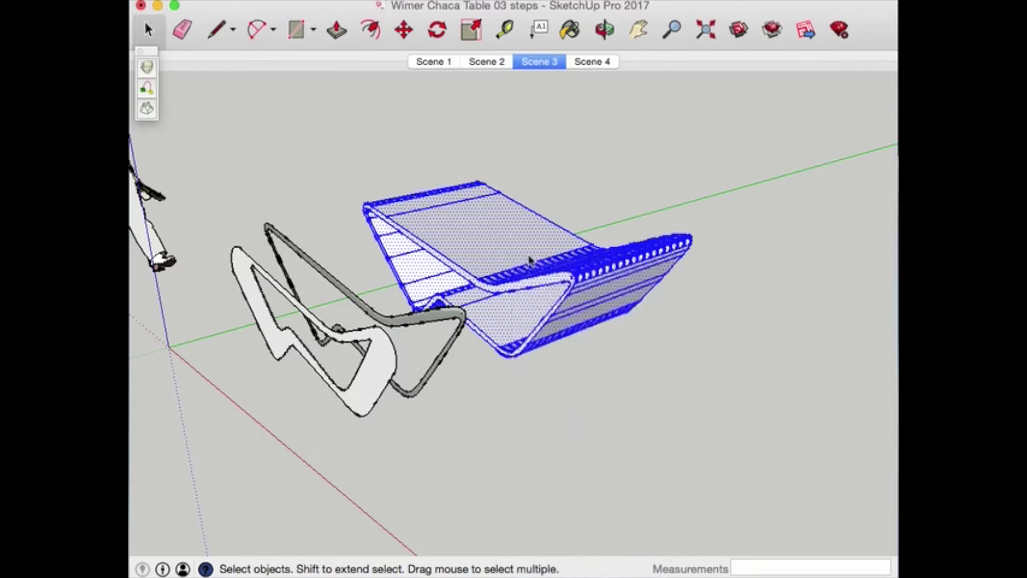
{"action": "scroll", "coordinate": [456, 199], "scroll_direction": "down", "scroll_amount": 3}
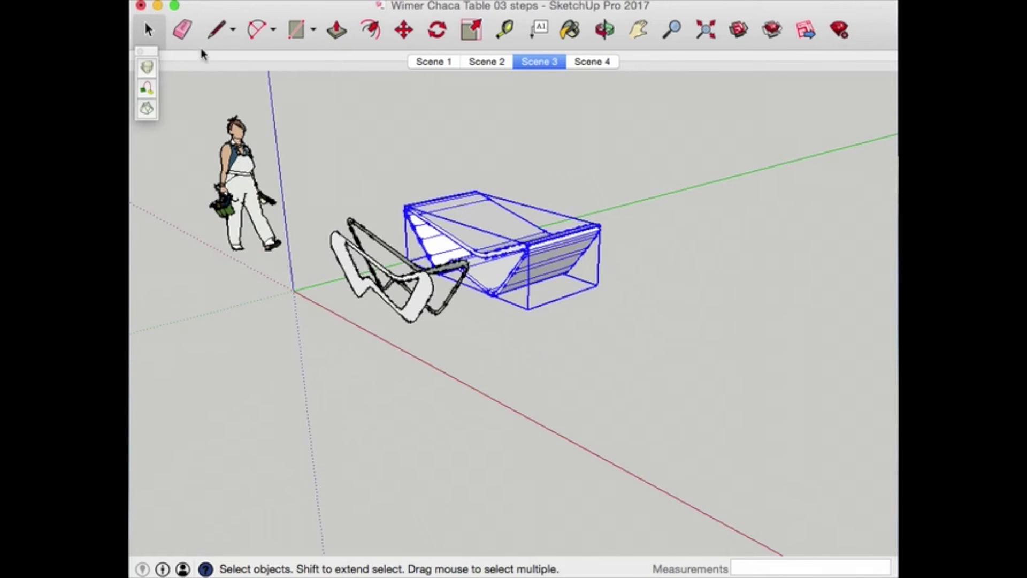
Draw a large rectangular face beside the table with the Line tool
{"action": "left_click", "coordinate": [216, 32]}
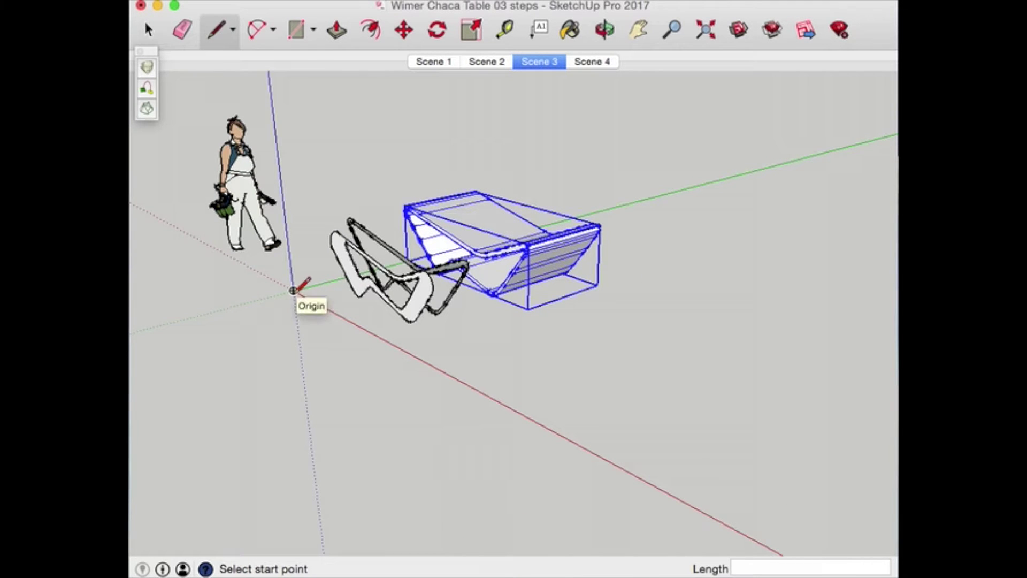
{"action": "left_click", "coordinate": [300, 348]}
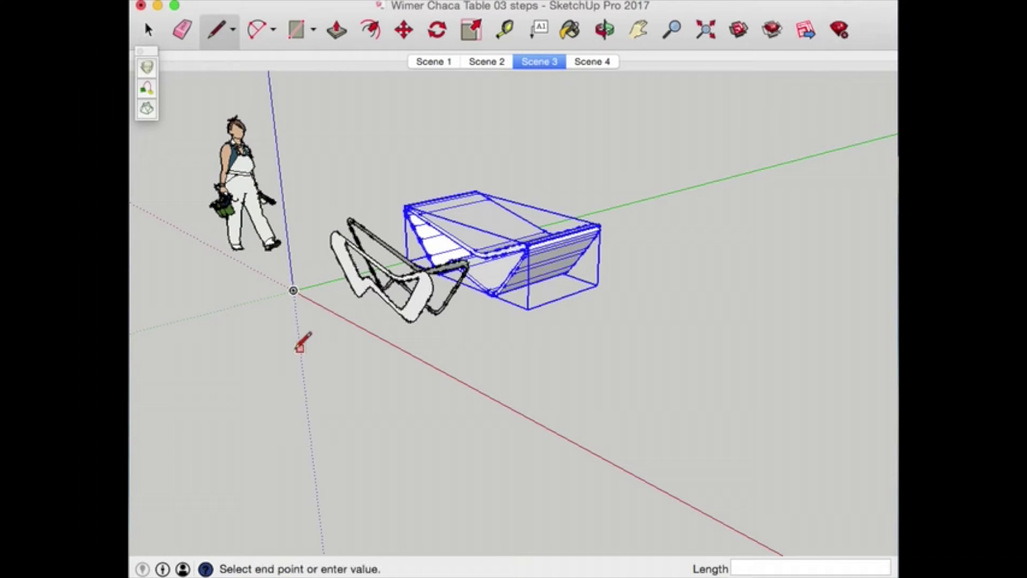
{"action": "left_click", "coordinate": [310, 170]}
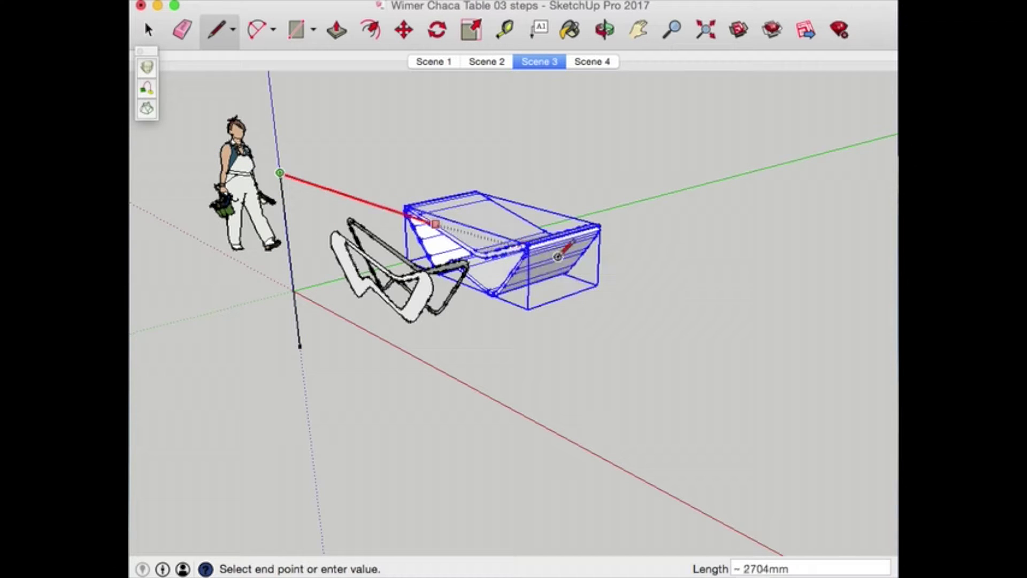
{"action": "left_click", "coordinate": [452, 364]}
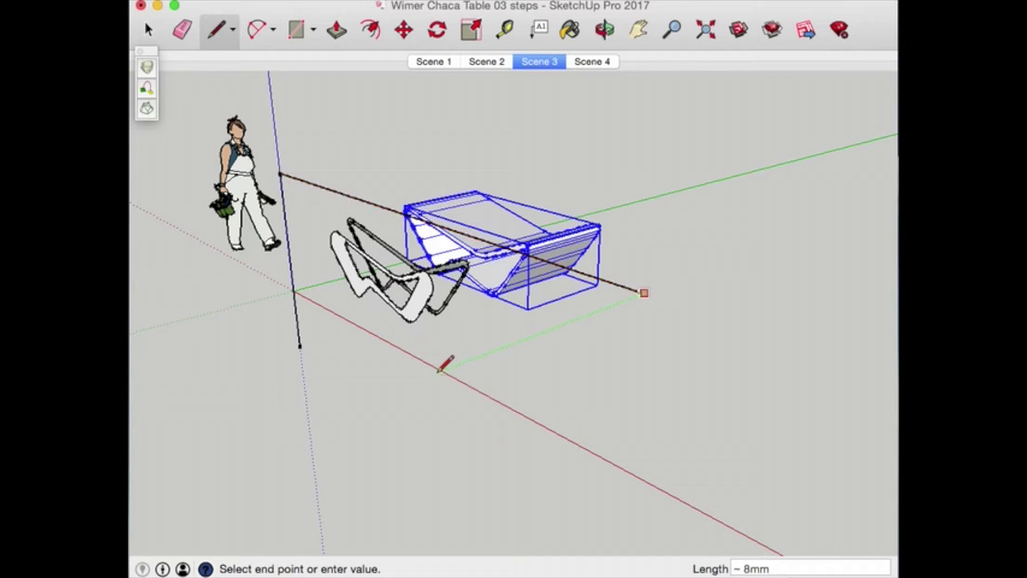
{"action": "left_click", "coordinate": [302, 348]}
{"action": "left_click", "coordinate": [299, 349]}
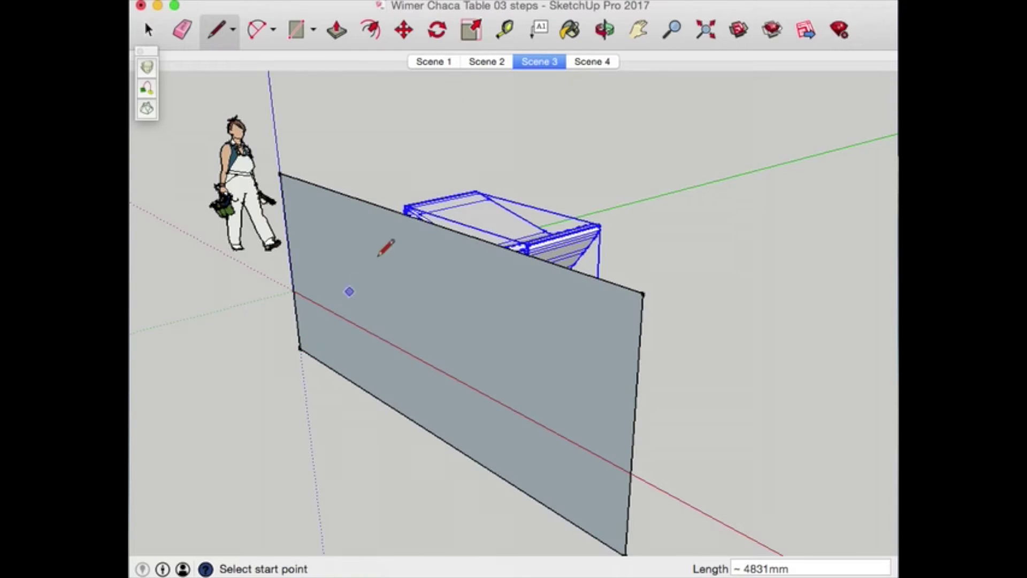
Tilt the new face 10.5° about its bottom corner
{"action": "left_click", "coordinate": [605, 29]}
{"action": "left_click_drag", "start_coordinate": [410, 298], "coordinate": [262, 194]}
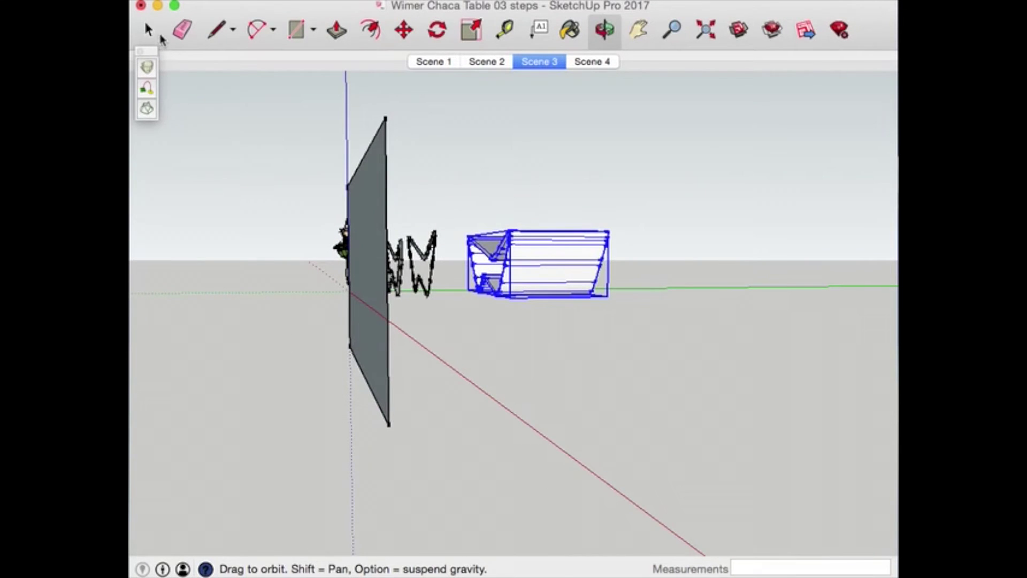
{"action": "left_click", "coordinate": [158, 36]}
{"action": "left_click", "coordinate": [353, 228]}
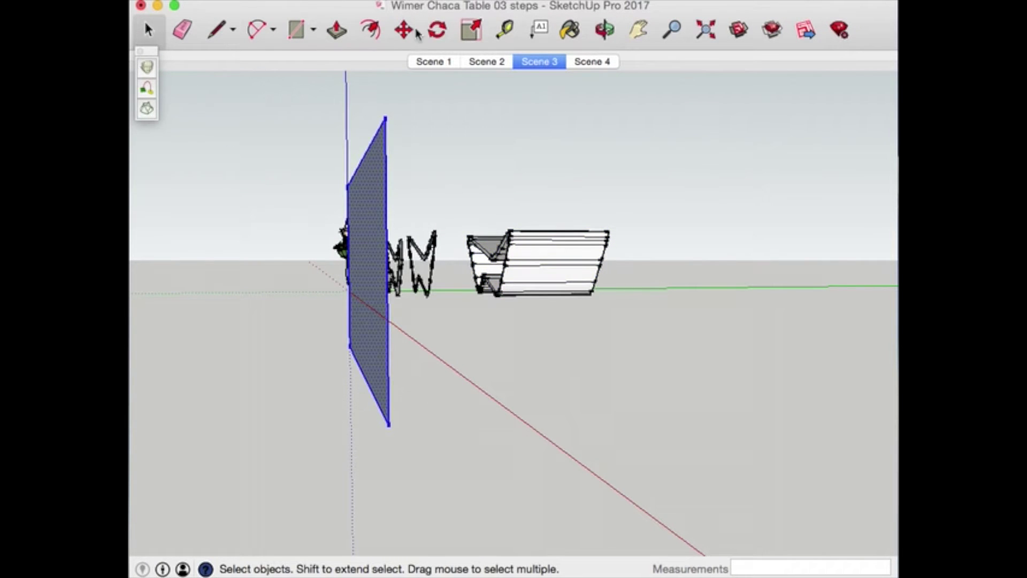
{"action": "left_click", "coordinate": [437, 30]}
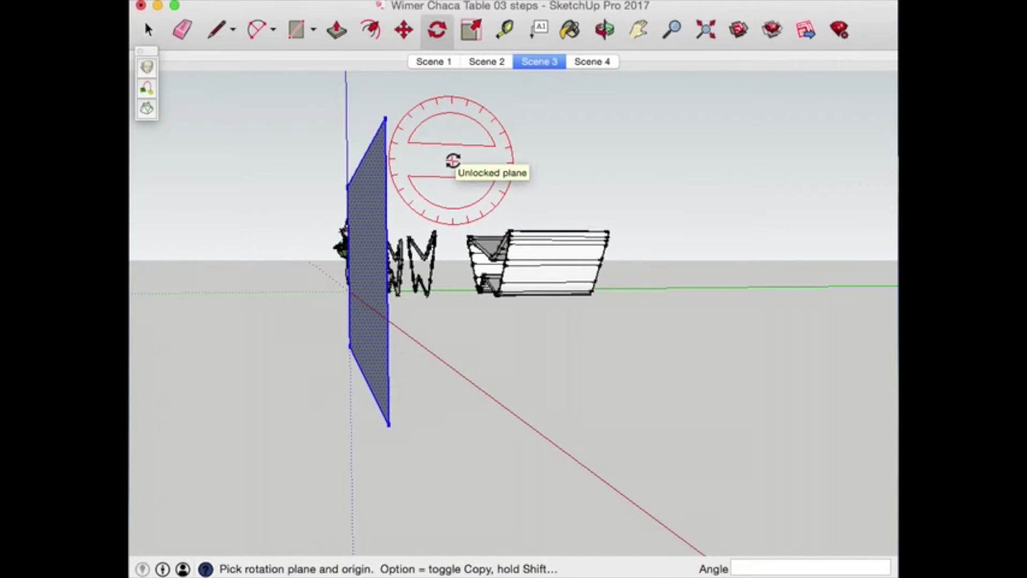
{"action": "left_click_drag", "start_coordinate": [387, 424], "coordinate": [392, 255]}
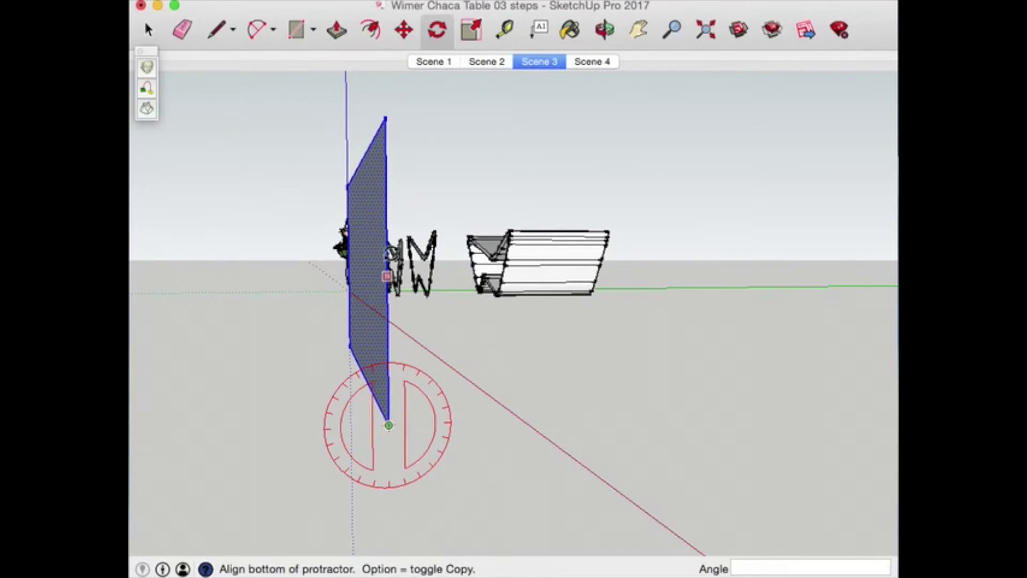
{"action": "left_click", "coordinate": [384, 193]}
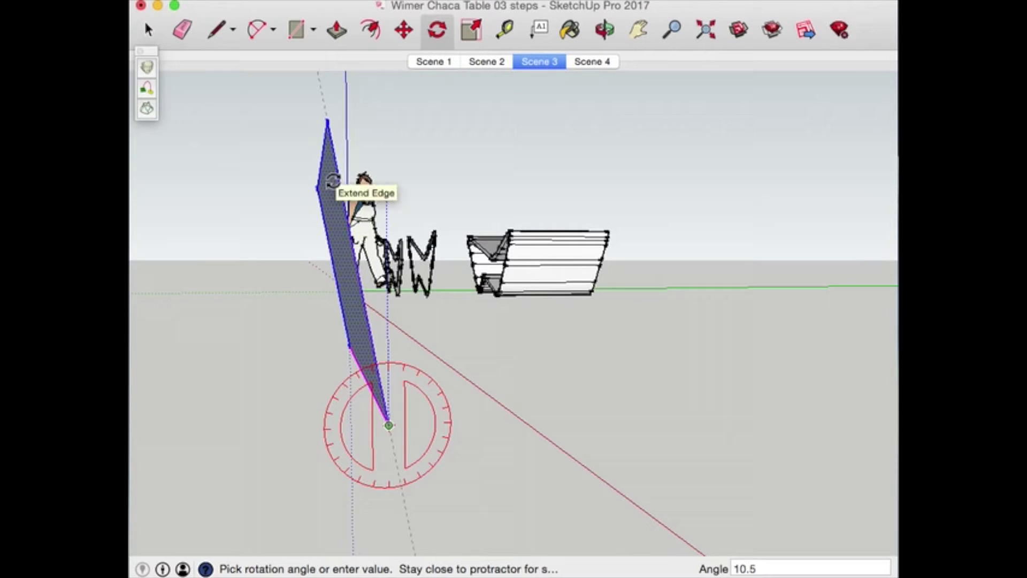
{"action": "left_click", "coordinate": [332, 180]}
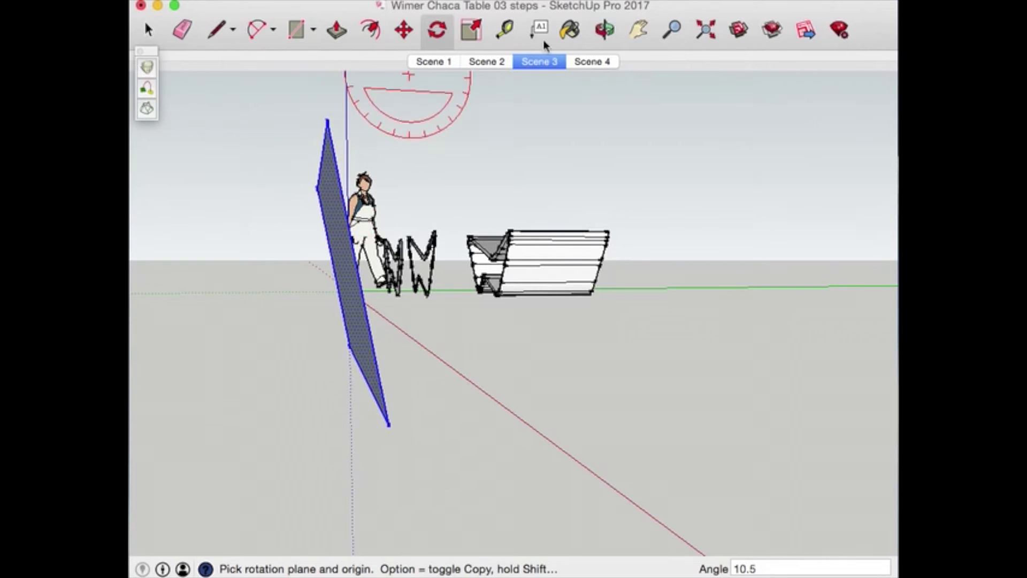
Rotate the face roughly 4.5° further about its corner
{"action": "left_click", "coordinate": [606, 29]}
{"action": "left_click_drag", "start_coordinate": [330, 217], "coordinate": [739, 489]}
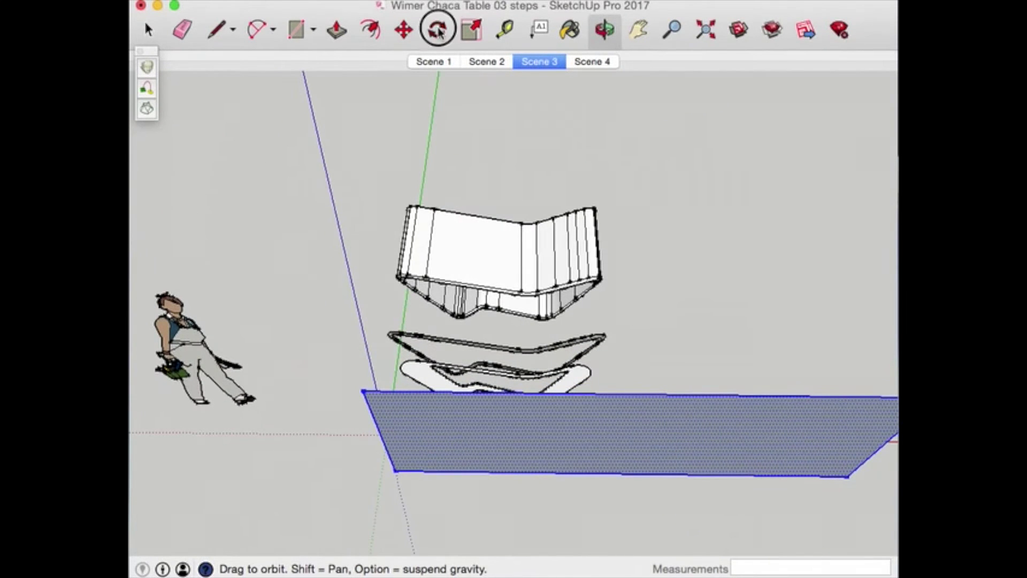
{"action": "left_click", "coordinate": [437, 33]}
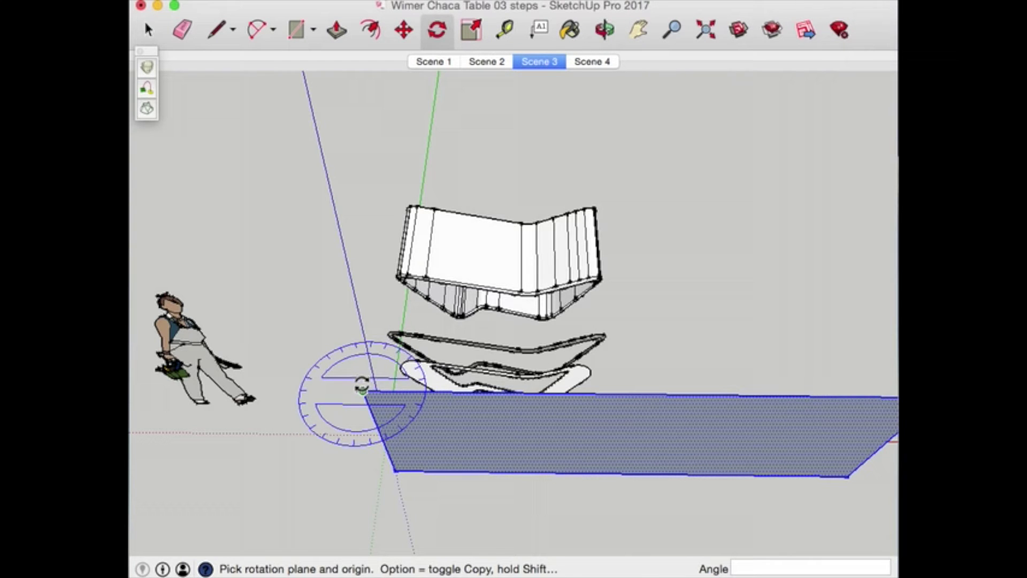
{"action": "left_click", "coordinate": [363, 390]}
{"action": "left_click", "coordinate": [711, 392]}
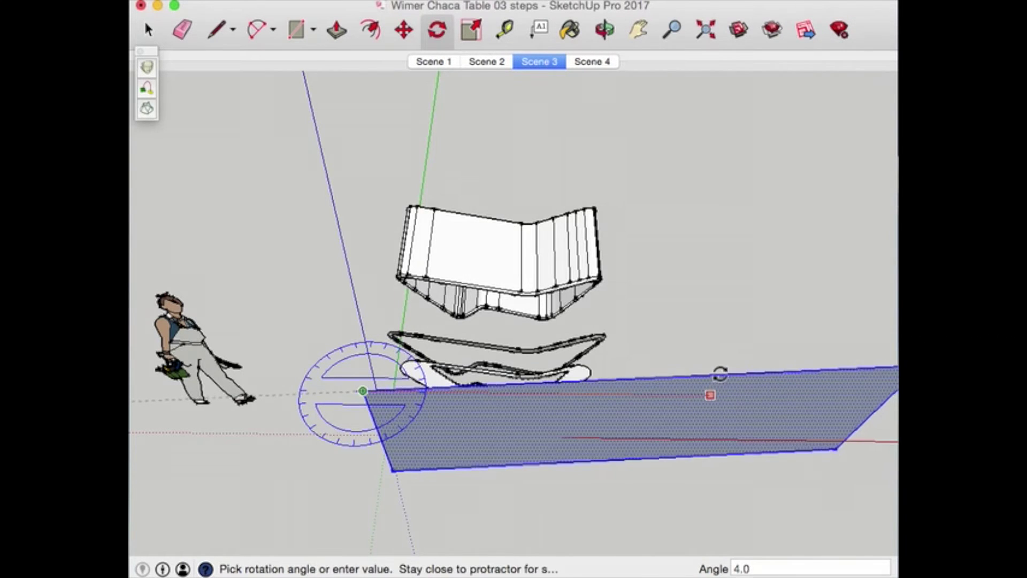
{"action": "left_click", "coordinate": [720, 369]}
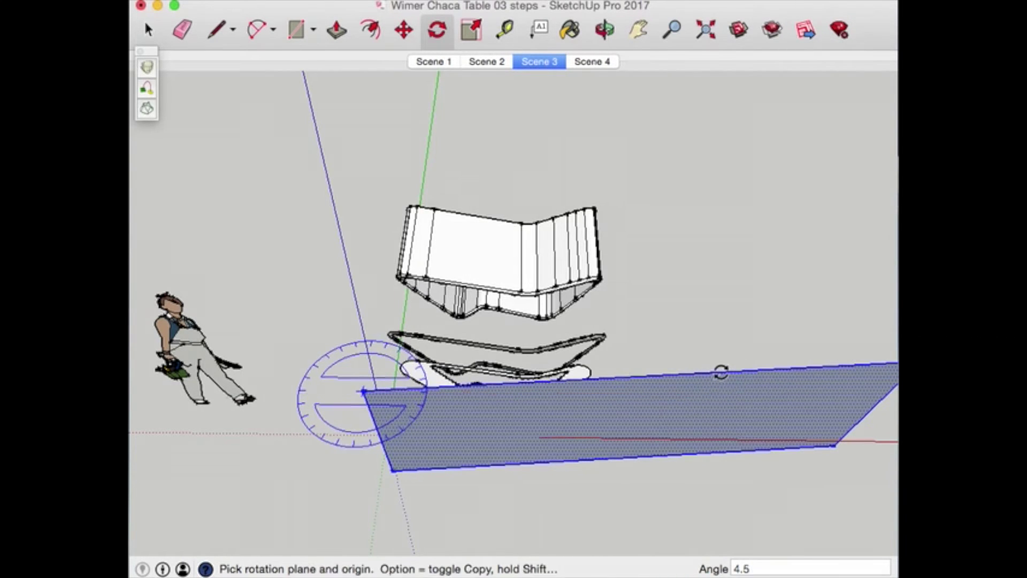
{"action": "left_click", "coordinate": [605, 29]}
{"action": "left_click_drag", "start_coordinate": [550, 429], "coordinate": [388, 90]}
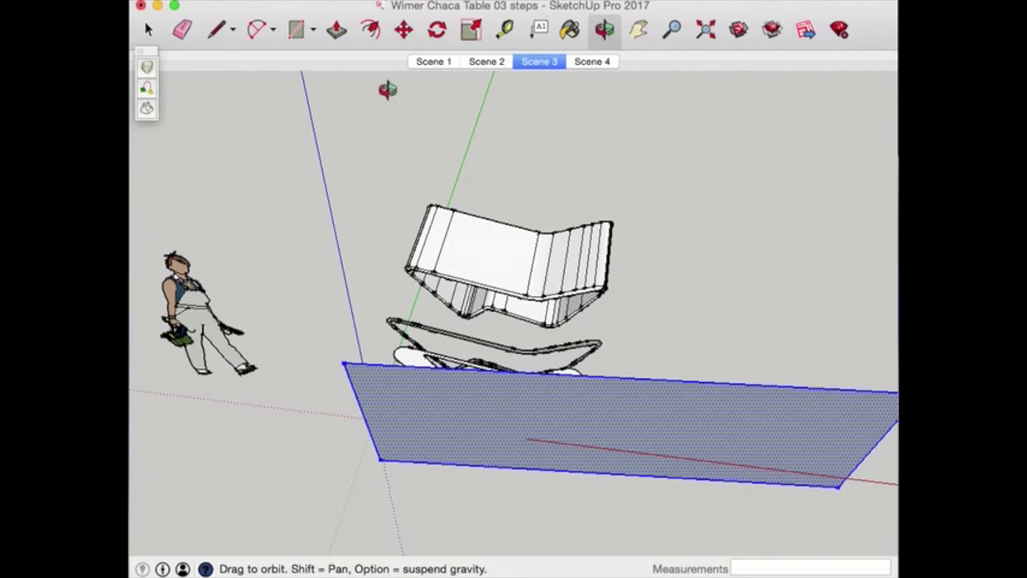
Lower the table-top block down through the grey cutting plane
{"action": "left_click", "coordinate": [402, 29]}
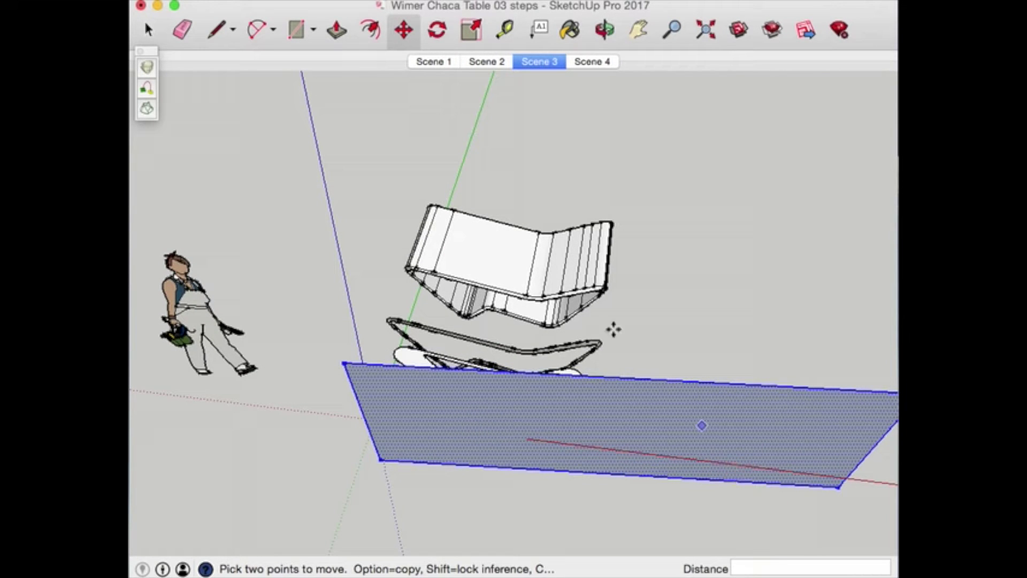
{"action": "key", "text": "space"}
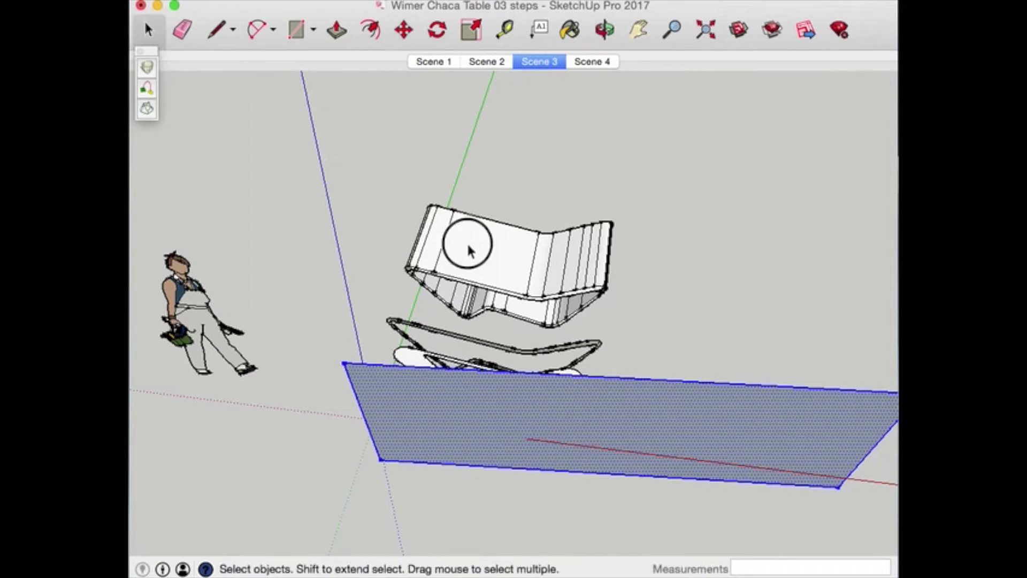
{"action": "left_click", "coordinate": [469, 251]}
{"action": "key", "text": "m"}
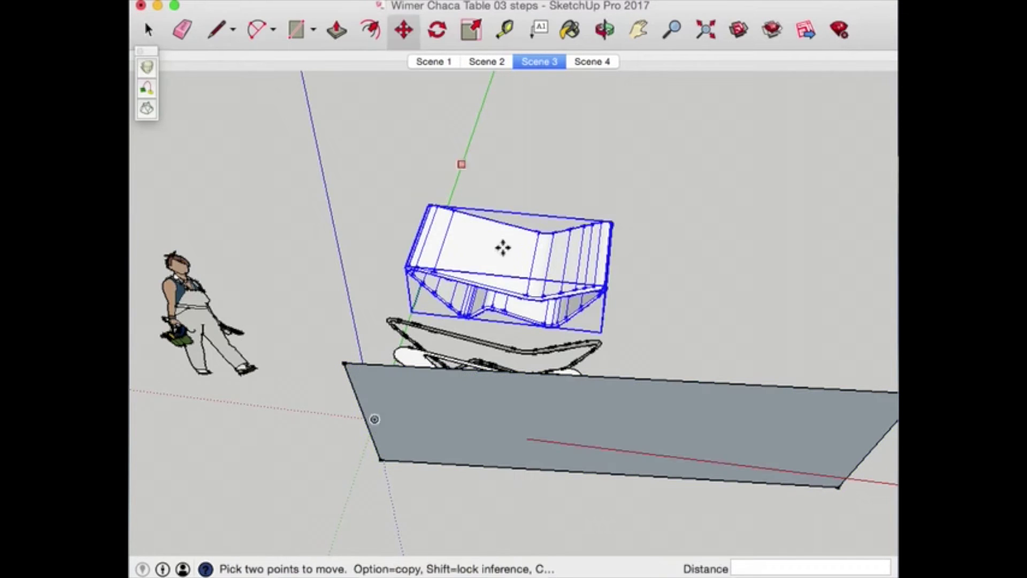
{"action": "left_click", "coordinate": [535, 261]}
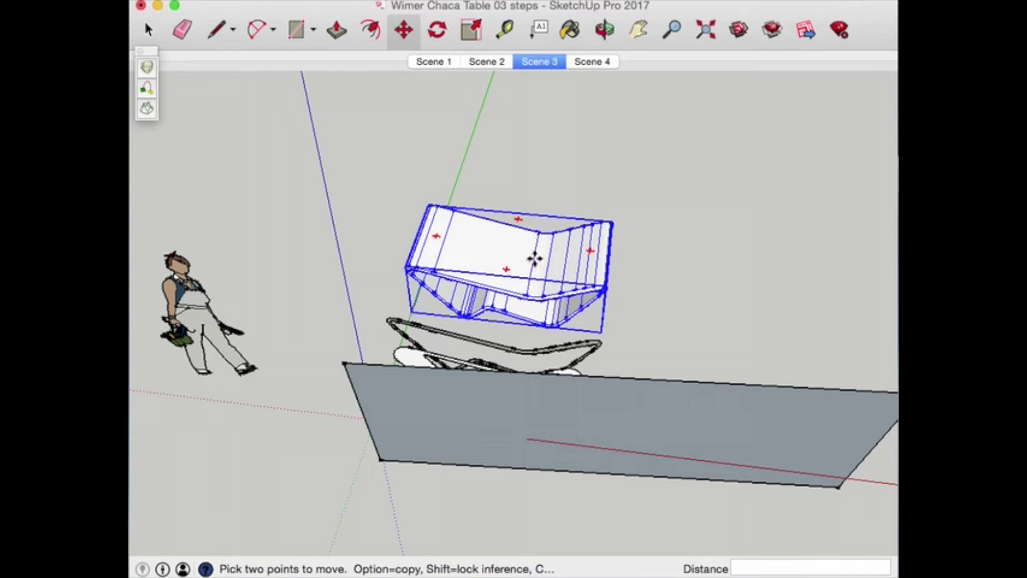
{"action": "left_click", "coordinate": [581, 427]}
Shift the grey plane about 465mm up and to the left
{"action": "key", "text": "space"}
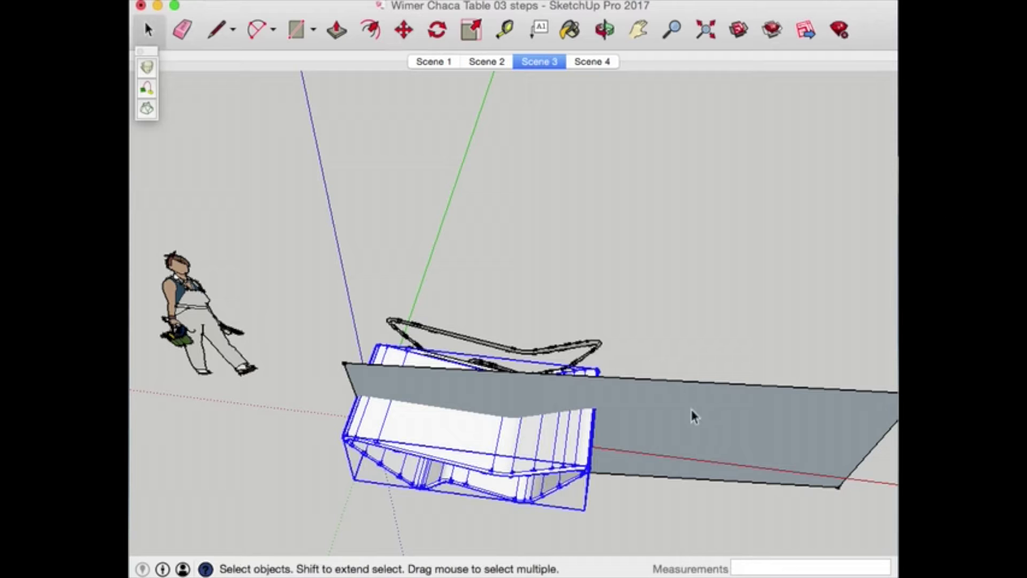
{"action": "left_click", "coordinate": [694, 419]}
{"action": "left_click", "coordinate": [403, 29]}
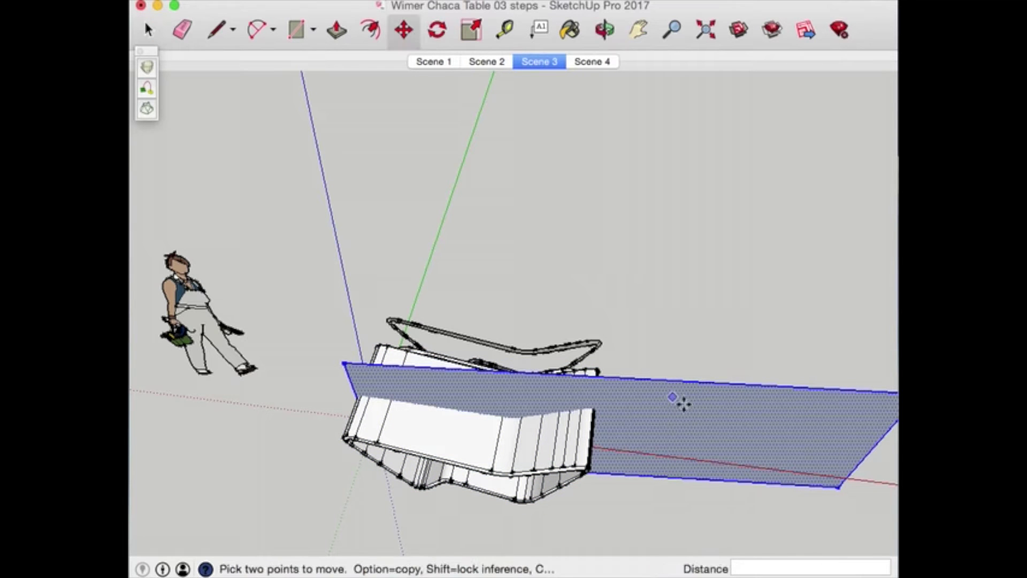
{"action": "left_click", "coordinate": [716, 442]}
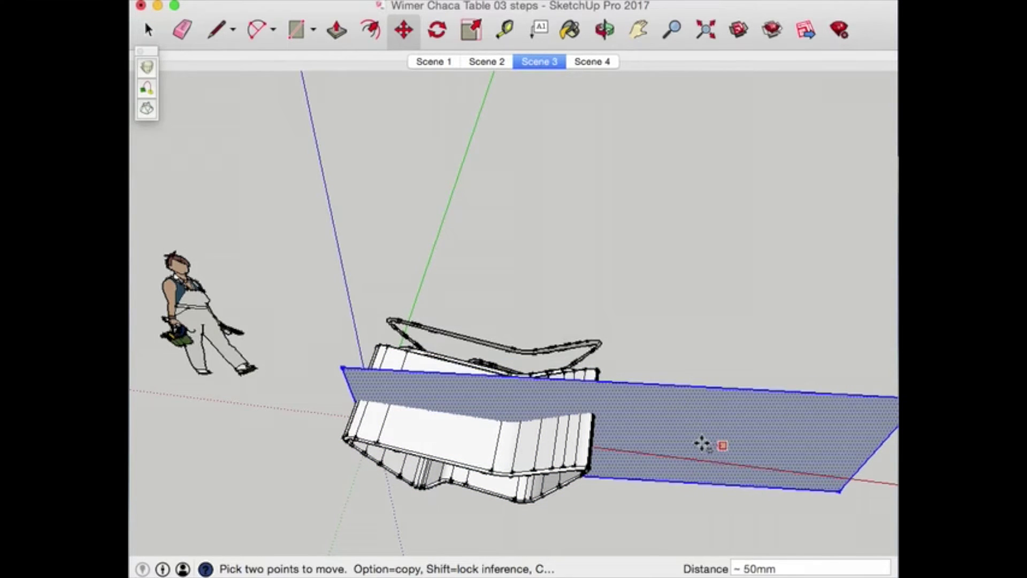
{"action": "left_click", "coordinate": [672, 447]}
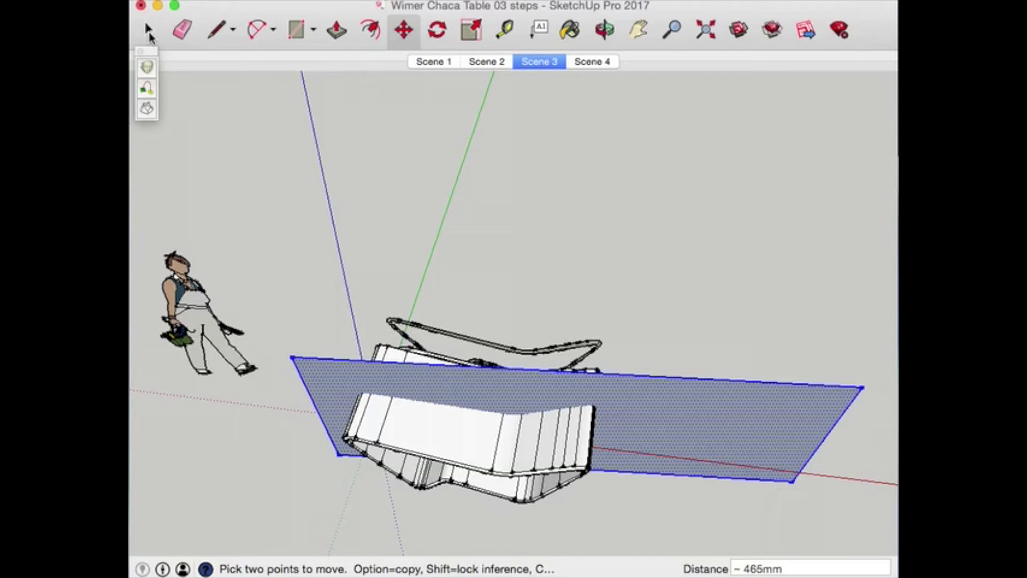
{"action": "left_click", "coordinate": [149, 32]}
{"action": "right_click", "coordinate": [494, 395]}
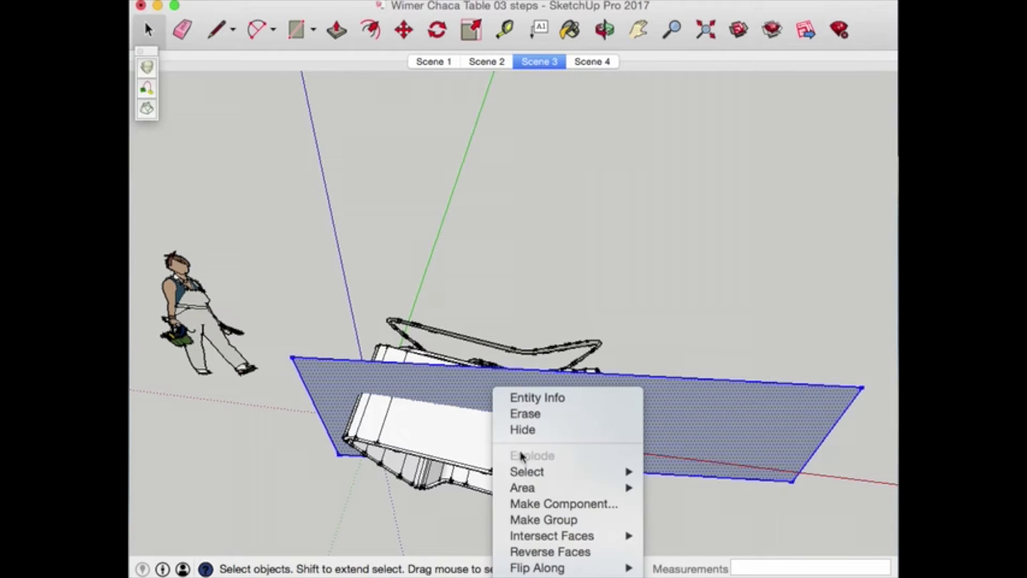
Intersect the plane with the table top, then raise the table top back above it
{"action": "mouse_move", "coordinate": [600, 536]}
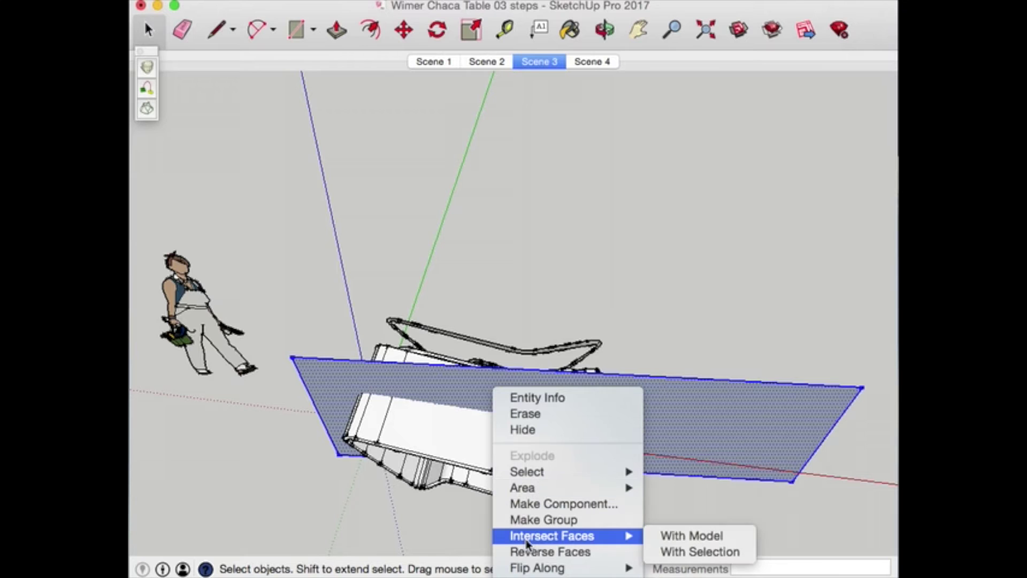
{"action": "left_click", "coordinate": [689, 539]}
{"action": "left_click", "coordinate": [467, 437]}
{"action": "left_click", "coordinate": [400, 28]}
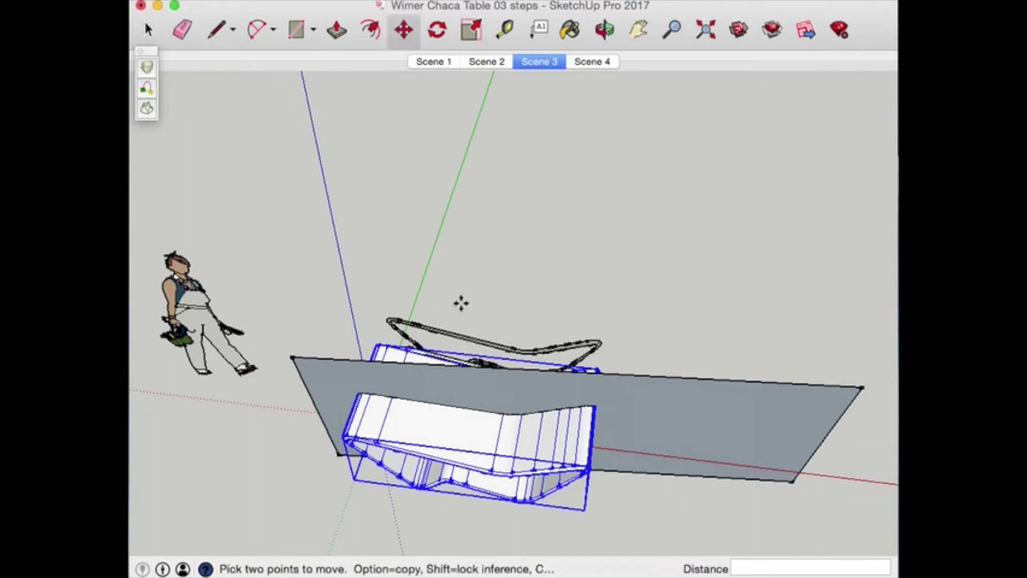
{"action": "left_click", "coordinate": [464, 463]}
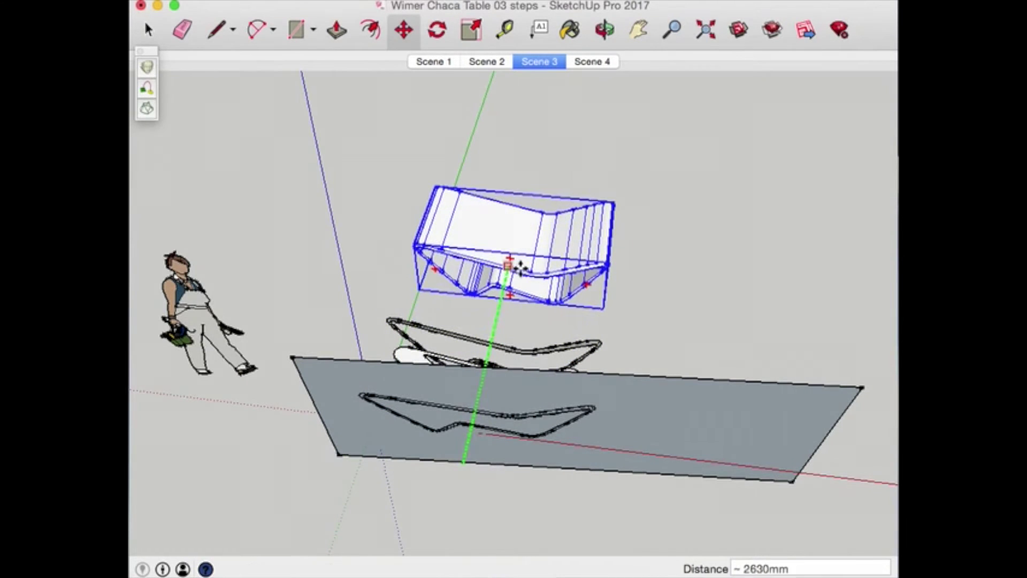
Close the cut outline with a line and erase the surrounding face and leftover edge
{"action": "key", "text": "l"}
{"action": "scroll", "coordinate": [465, 442], "scroll_direction": "up", "scroll_amount": 10}
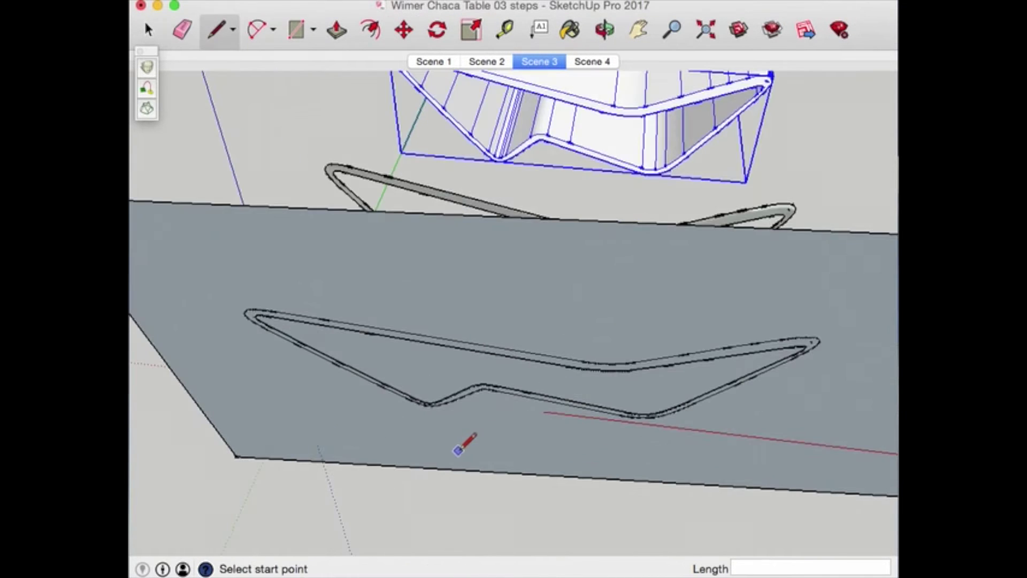
{"action": "left_click", "coordinate": [512, 361]}
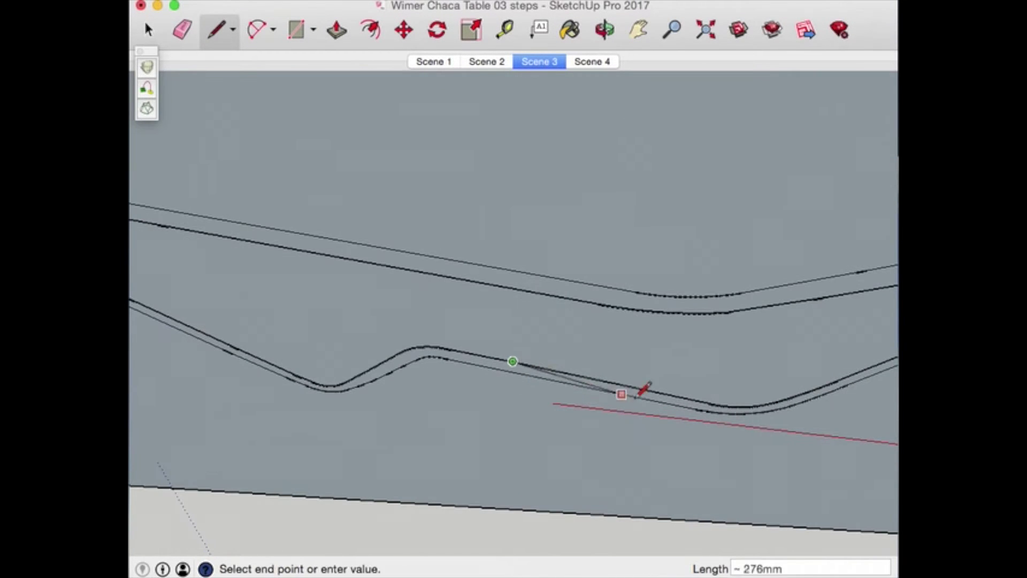
{"action": "left_click", "coordinate": [713, 403]}
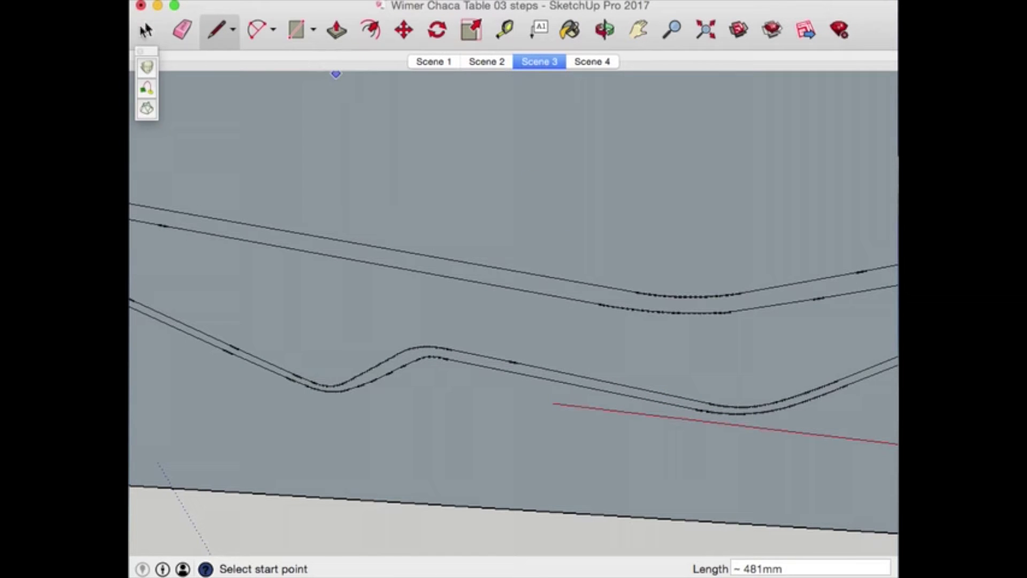
{"action": "left_click", "coordinate": [147, 30]}
{"action": "left_click", "coordinate": [327, 342]}
{"action": "key", "text": "Delete"}
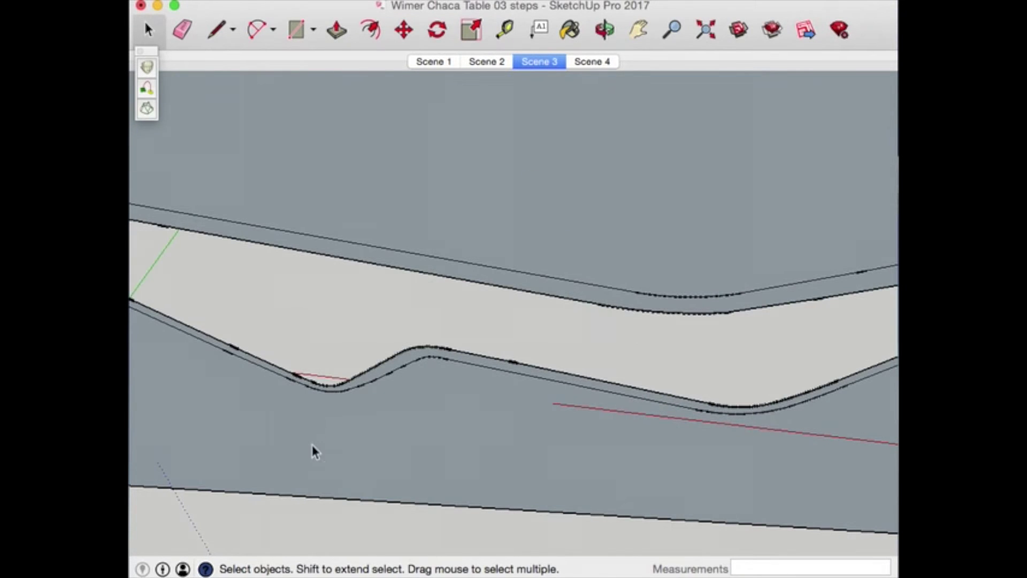
{"action": "left_click", "coordinate": [313, 499]}
{"action": "key", "text": "Delete"}
Draw a short green-axis line from the leg profile's bottom tip, then select the whole profile
{"action": "scroll", "coordinate": [345, 401], "scroll_direction": "down", "scroll_amount": 5}
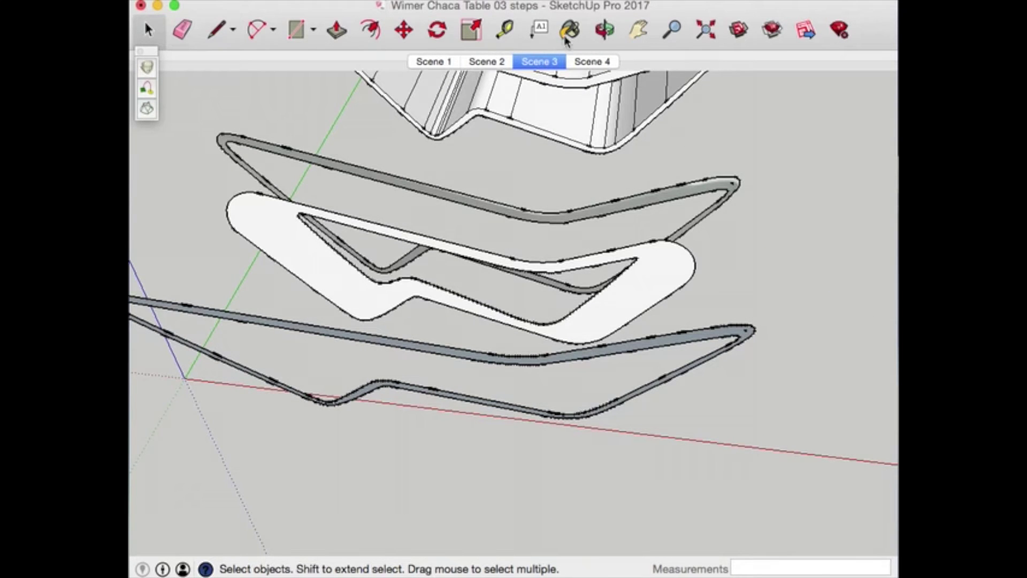
{"action": "left_click", "coordinate": [604, 30]}
{"action": "left_click_drag", "start_coordinate": [614, 288], "coordinate": [637, 527]}
{"action": "scroll", "coordinate": [512, 469], "scroll_direction": "up", "scroll_amount": 8}
{"action": "left_click_drag", "start_coordinate": [512, 469], "coordinate": [373, 431]}
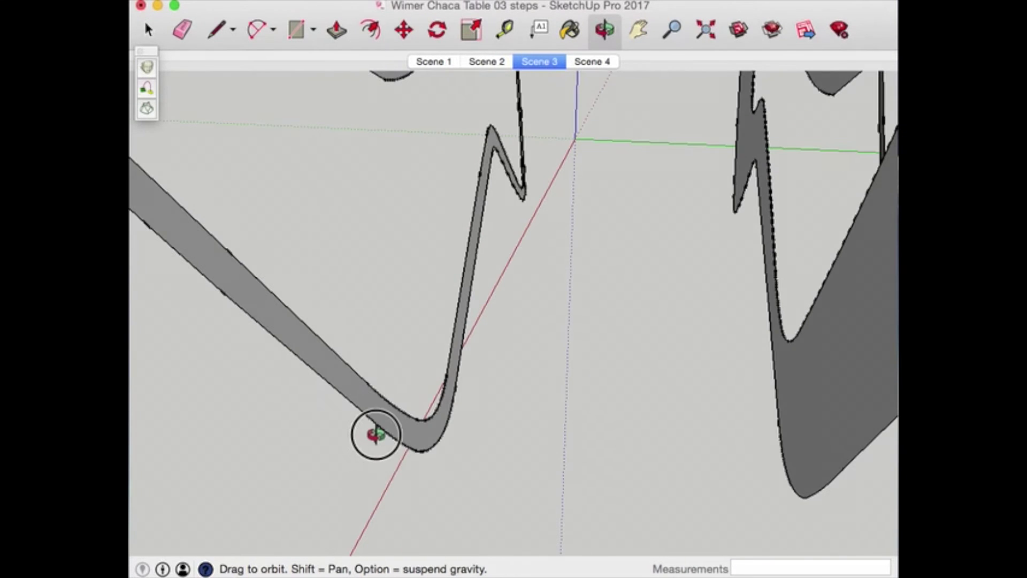
{"action": "left_click", "coordinate": [217, 30]}
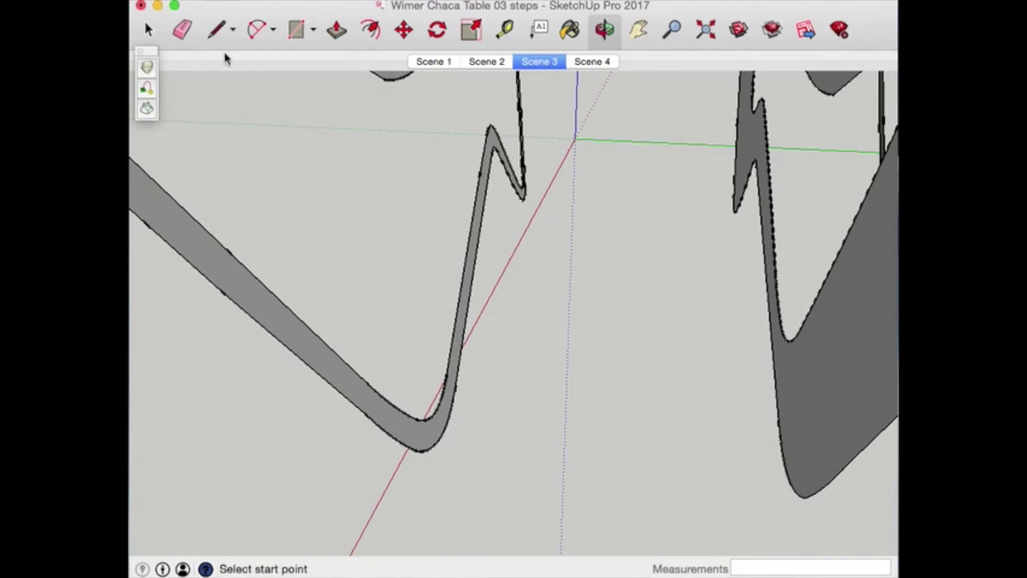
{"action": "left_click", "coordinate": [439, 438]}
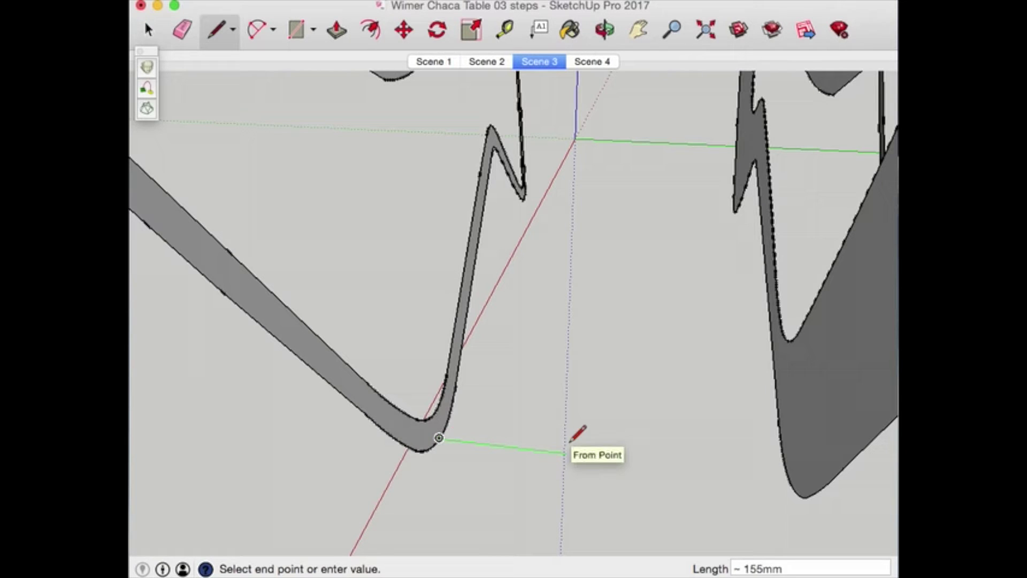
{"action": "left_click", "coordinate": [584, 453]}
{"action": "scroll", "coordinate": [583, 454], "scroll_direction": "down", "scroll_amount": 5}
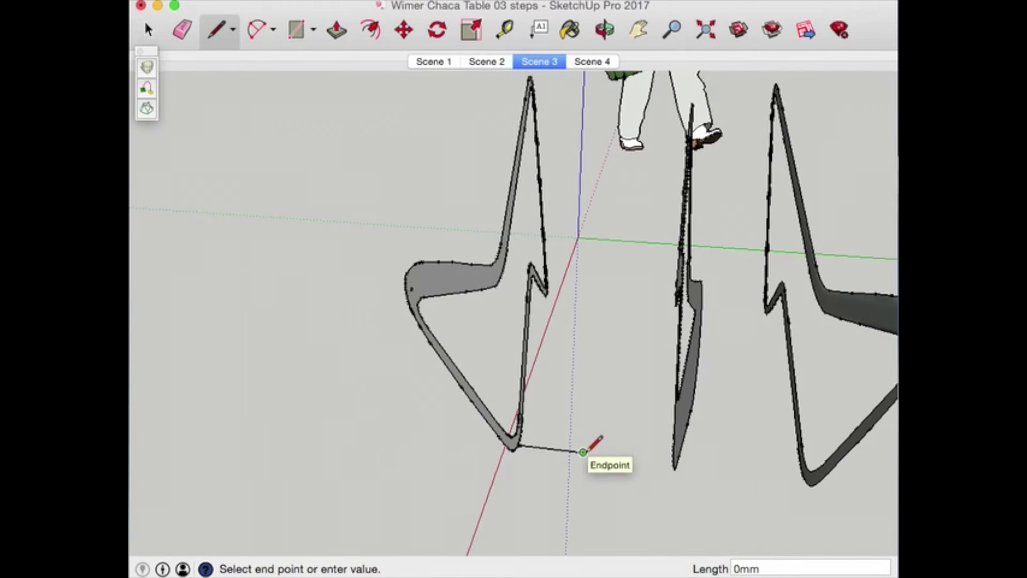
{"action": "left_click", "coordinate": [149, 30]}
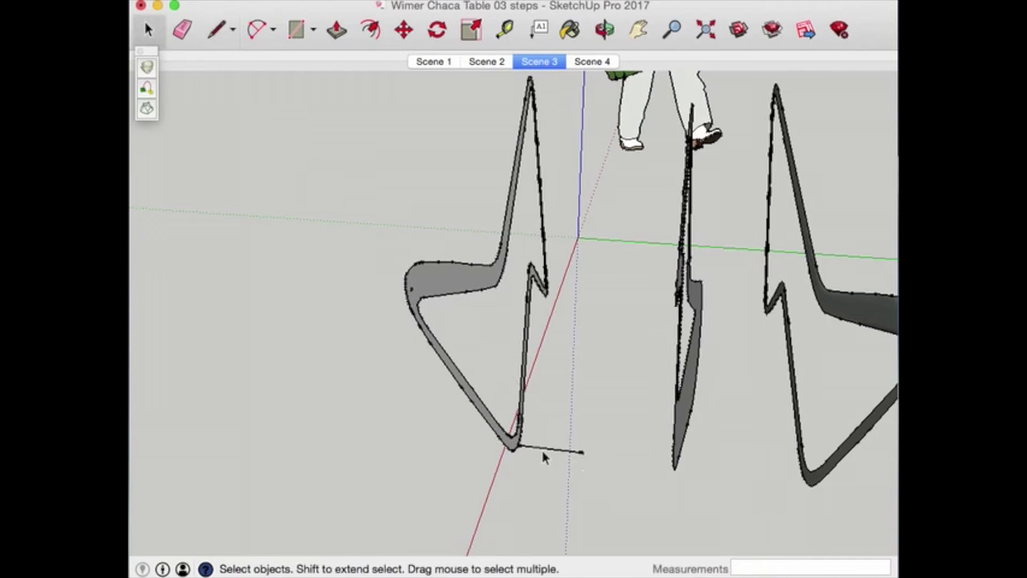
{"action": "triple_click", "coordinate": [467, 393]}
Group the leg profile and move the group about 231mm over
{"action": "right_click", "coordinate": [467, 394]}
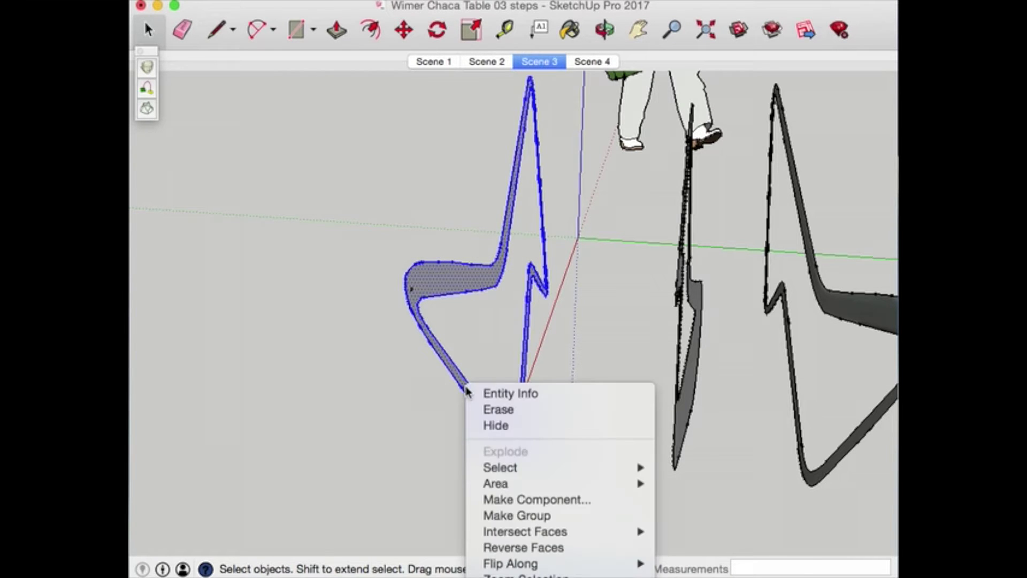
{"action": "left_click", "coordinate": [509, 516]}
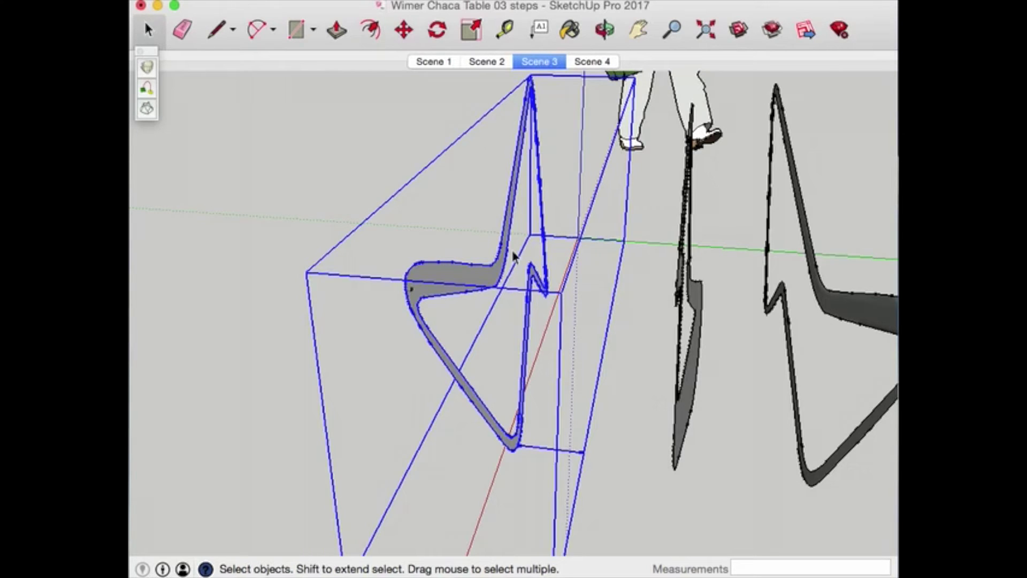
{"action": "left_click", "coordinate": [404, 29]}
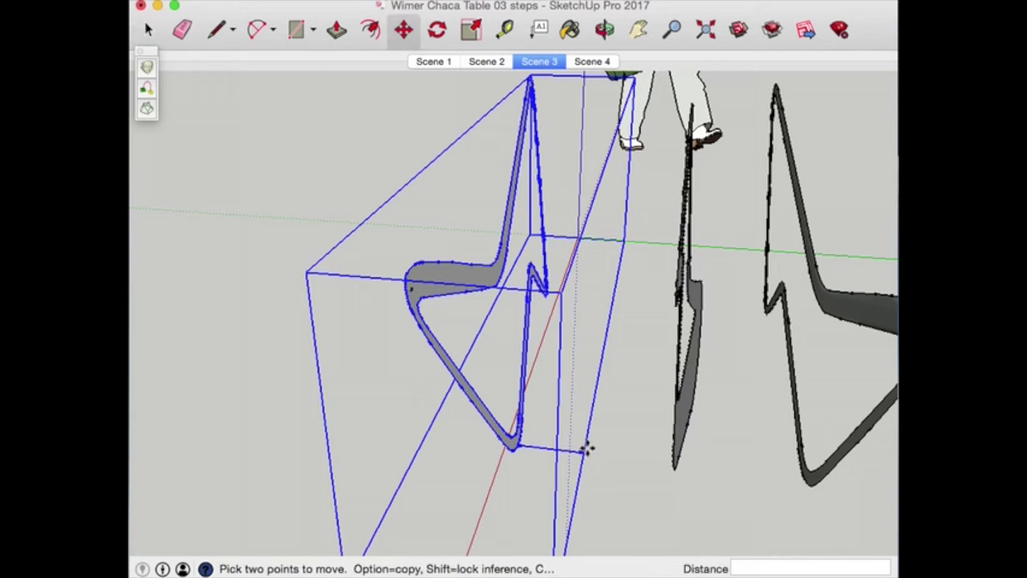
{"action": "left_click", "coordinate": [582, 451]}
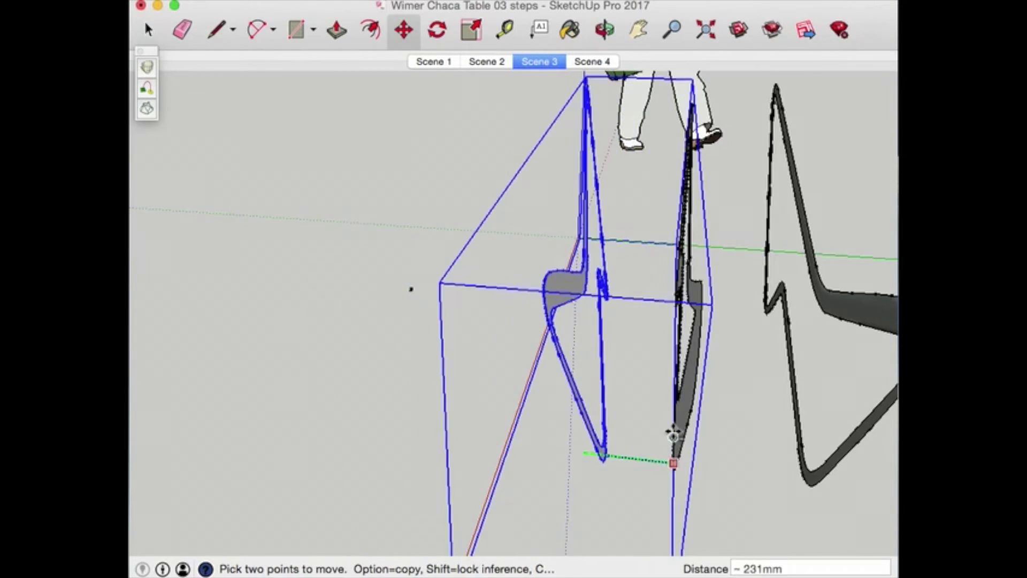
{"action": "left_click", "coordinate": [687, 419]}
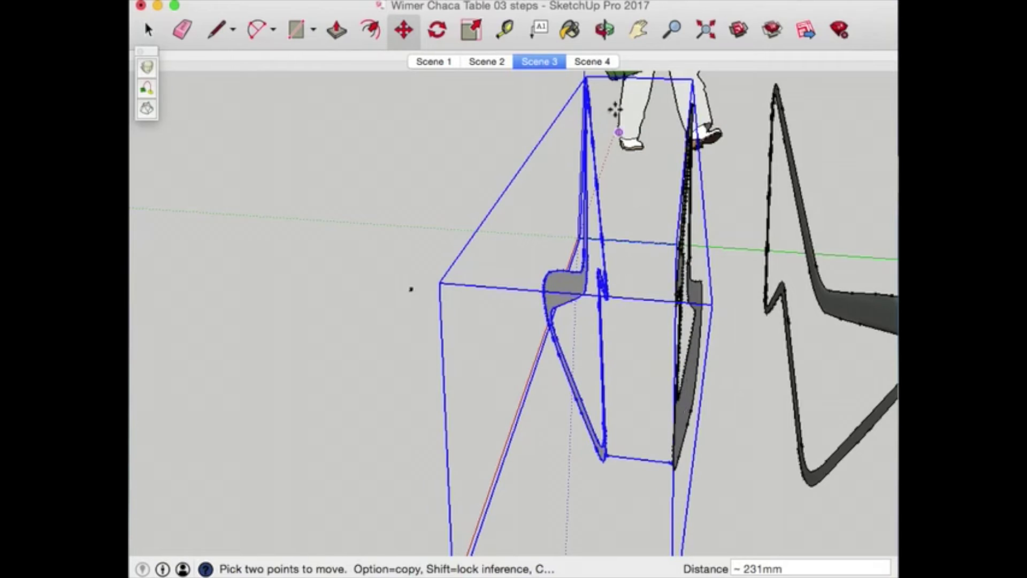
Nudge the profile group 13mm along the green axis to line up with the upright profile
{"action": "left_click", "coordinate": [606, 30]}
{"action": "left_click_drag", "start_coordinate": [514, 348], "coordinate": [535, 246]}
{"action": "left_click_drag", "start_coordinate": [458, 262], "coordinate": [436, 162]}
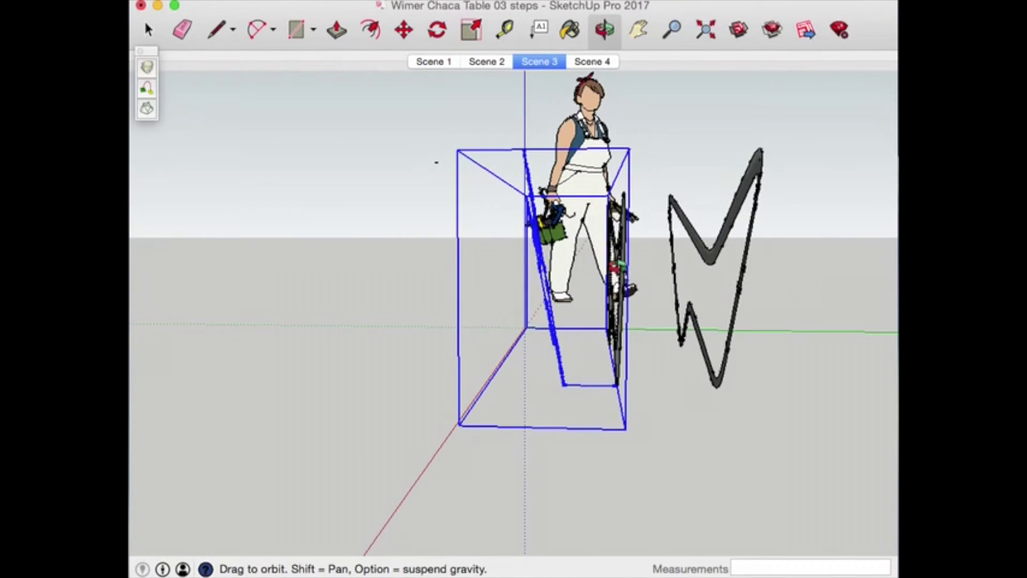
{"action": "left_click", "coordinate": [406, 29]}
{"action": "left_click", "coordinate": [565, 386]}
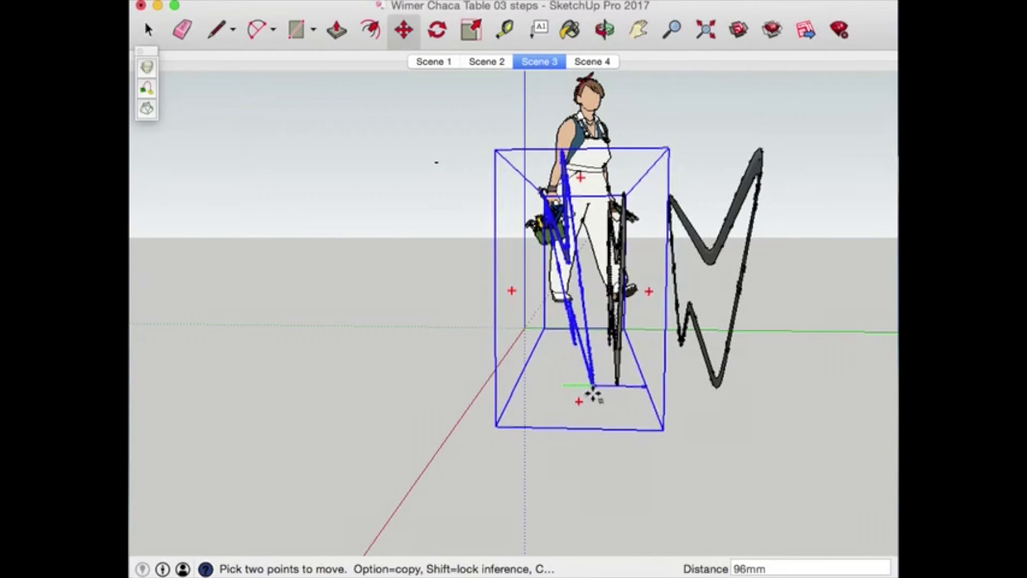
{"action": "left_click", "coordinate": [591, 394]}
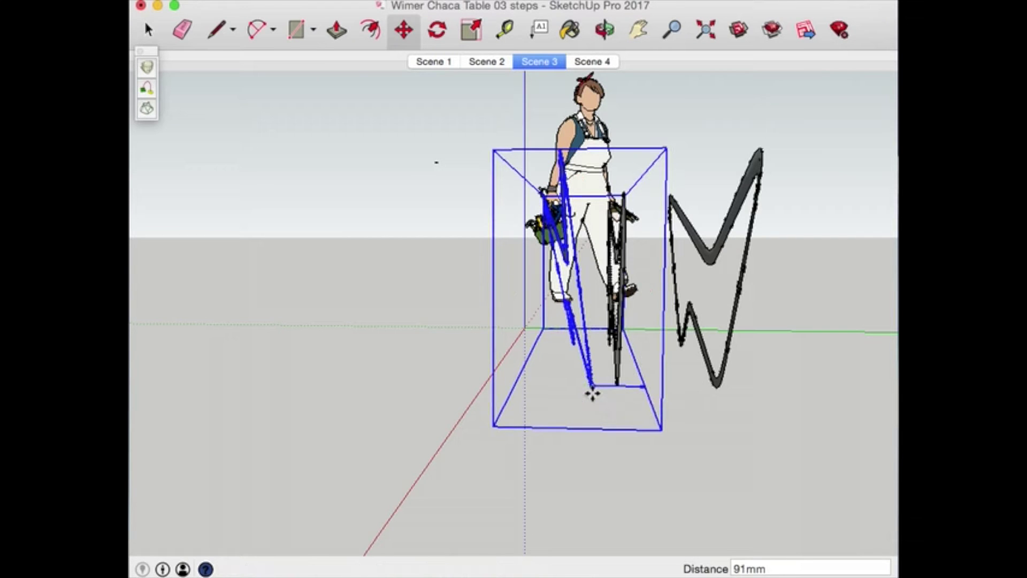
{"action": "scroll", "coordinate": [722, 230], "scroll_direction": "up", "scroll_amount": 5}
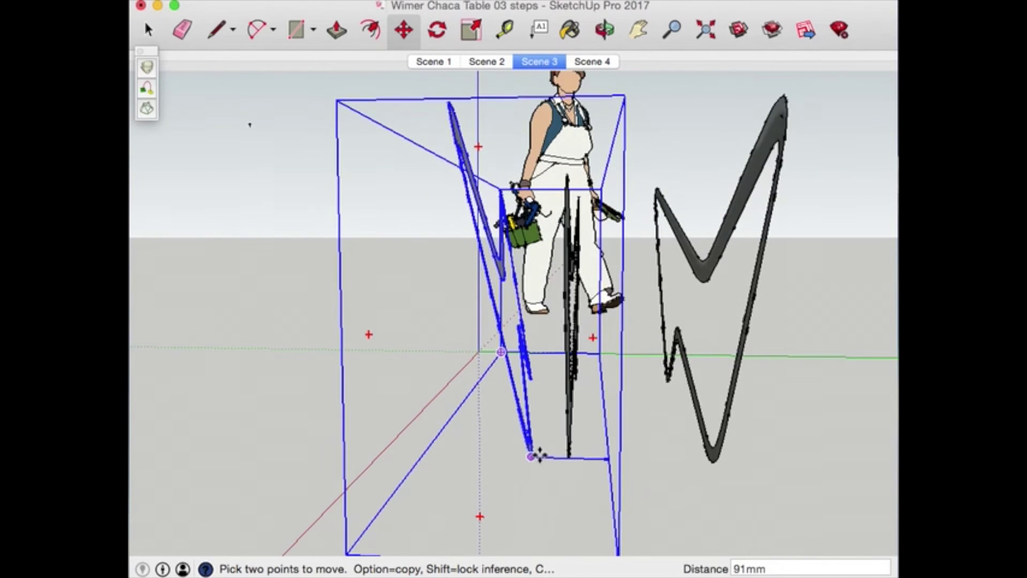
{"action": "left_click", "coordinate": [538, 455]}
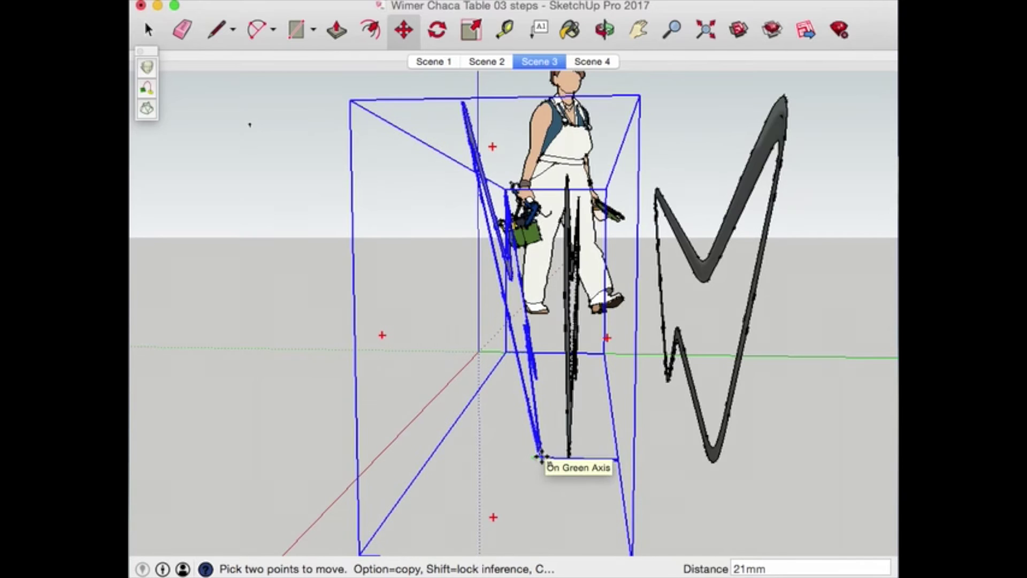
{"action": "left_click", "coordinate": [539, 457]}
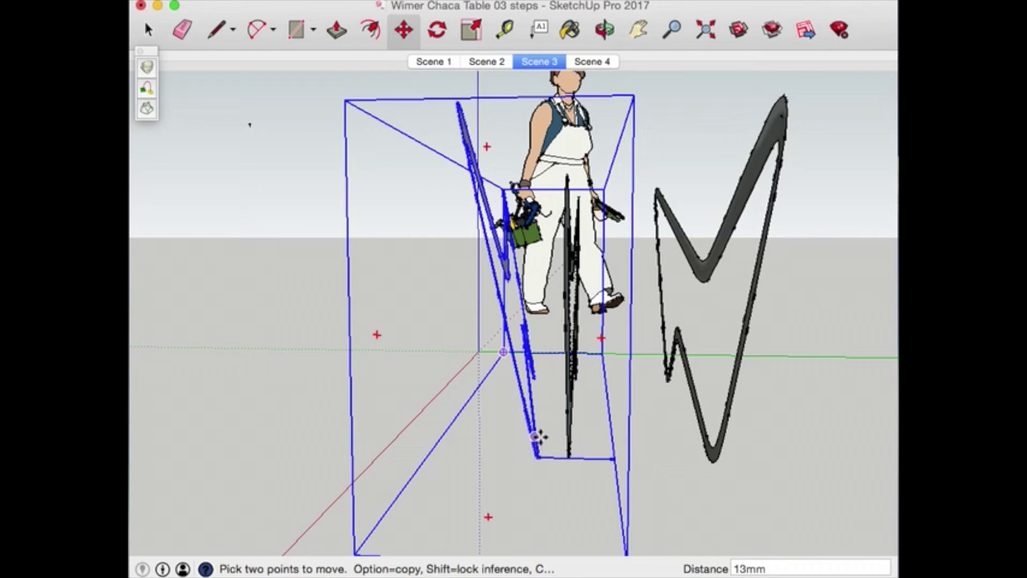
{"action": "left_click", "coordinate": [148, 30]}
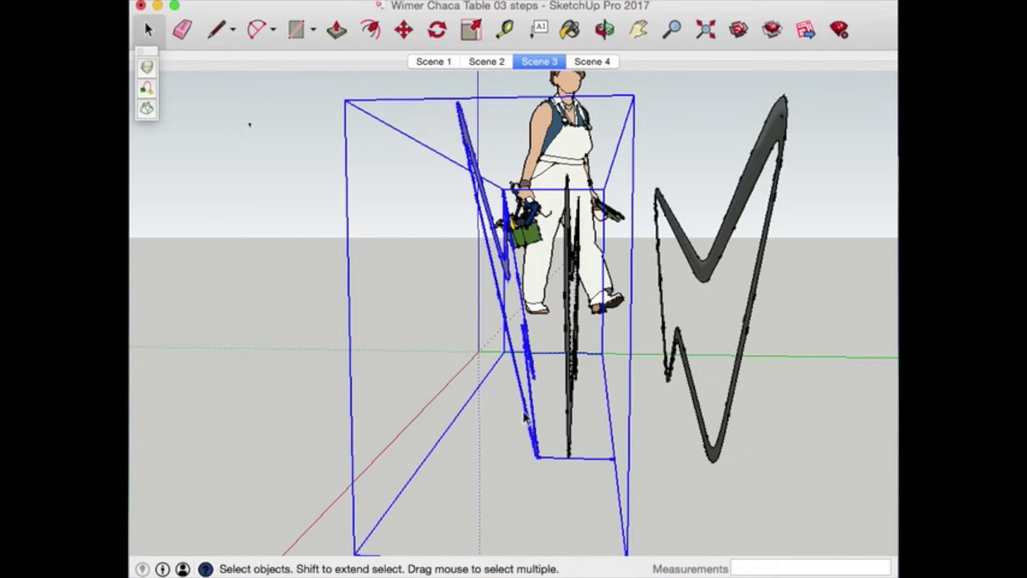
Inside the angled profile group, draw an edge to the neighbouring V tip and erase the overhang
{"action": "double_click", "coordinate": [533, 443]}
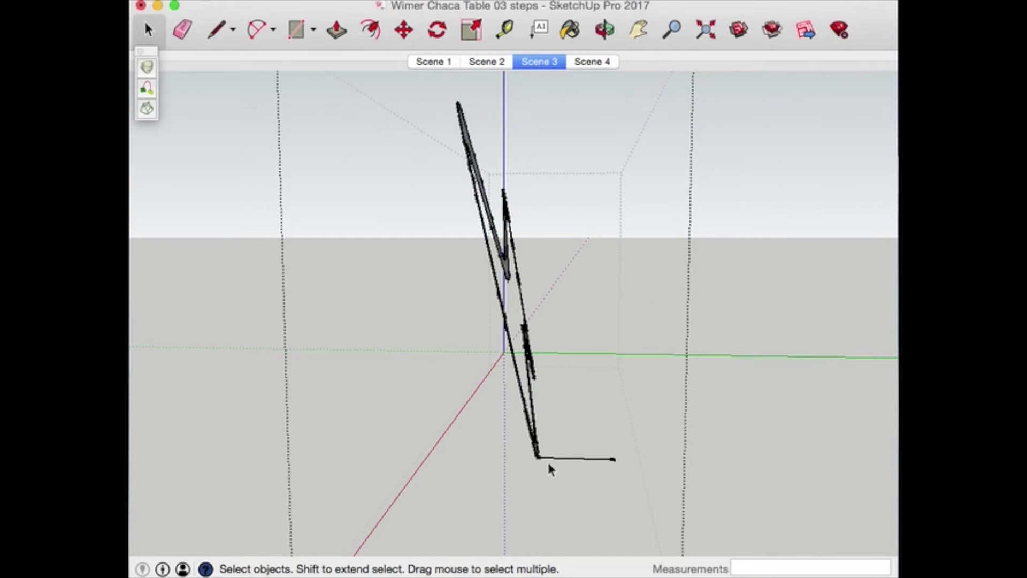
{"action": "left_click", "coordinate": [216, 30]}
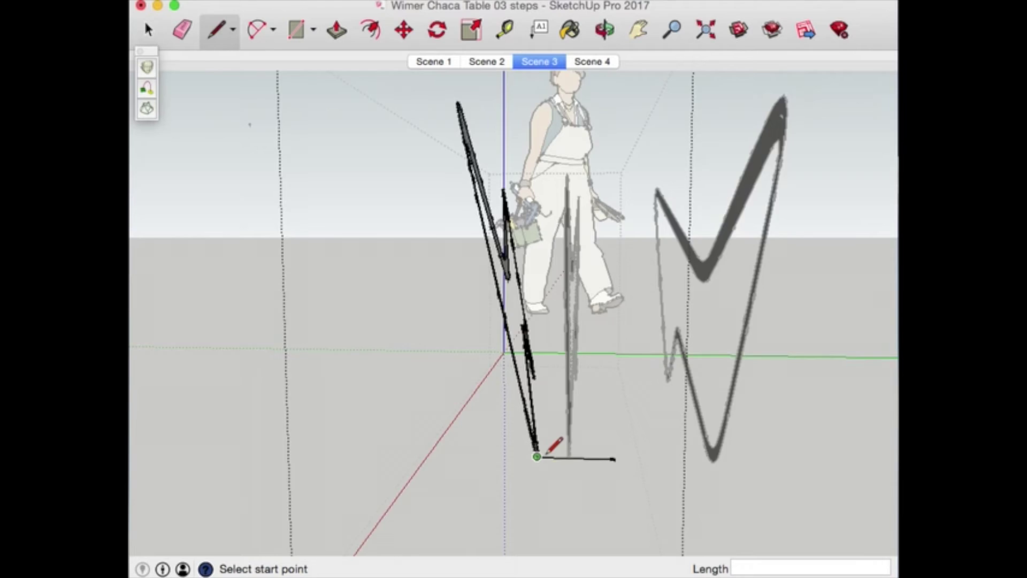
{"action": "scroll", "coordinate": [549, 455], "scroll_direction": "up", "scroll_amount": 5}
{"action": "left_click", "coordinate": [793, 469]}
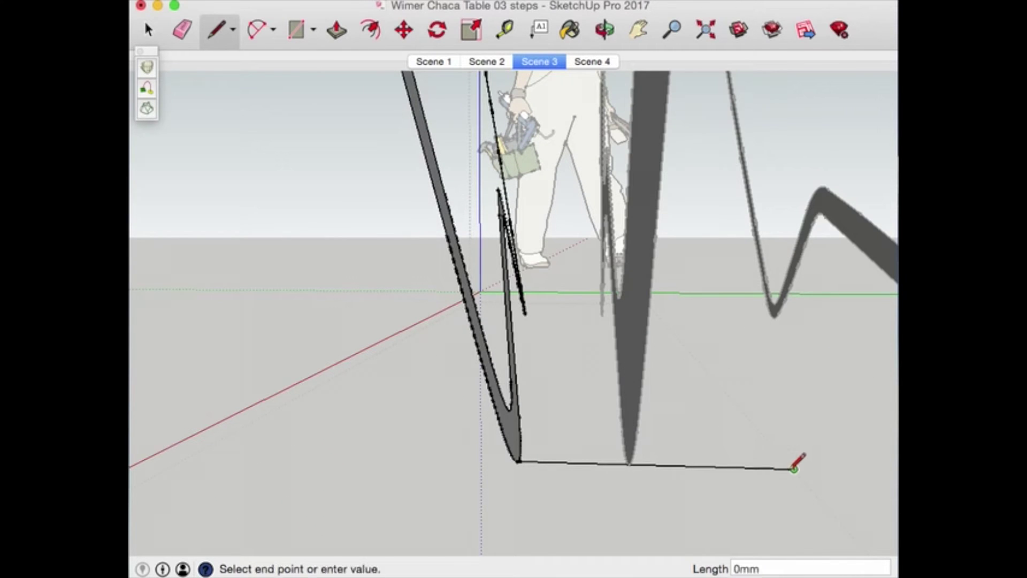
{"action": "left_click", "coordinate": [635, 368]}
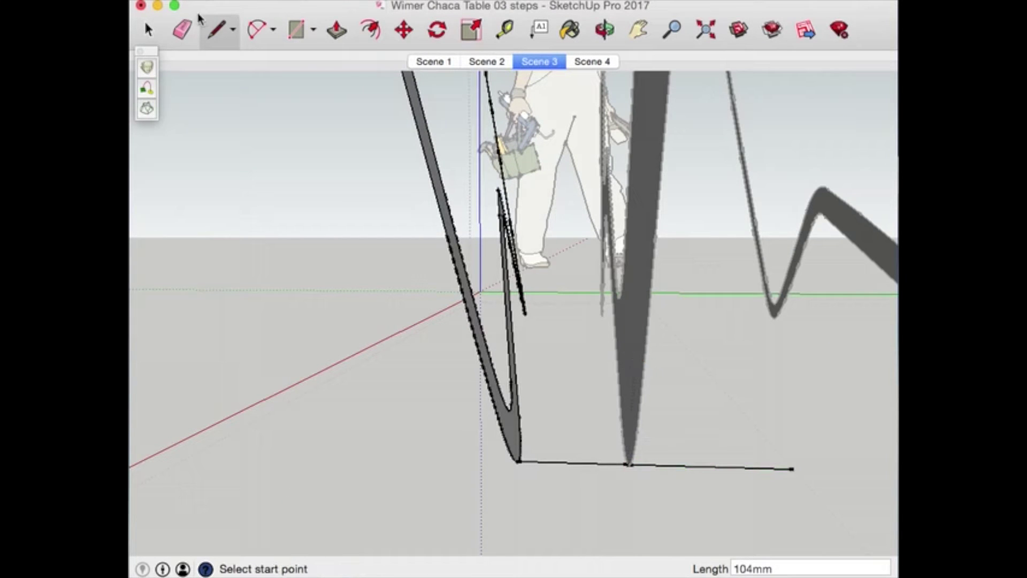
{"action": "left_click", "coordinate": [183, 31]}
{"action": "left_click", "coordinate": [668, 465]}
{"action": "left_click", "coordinate": [150, 30]}
{"action": "left_click", "coordinate": [695, 492]}
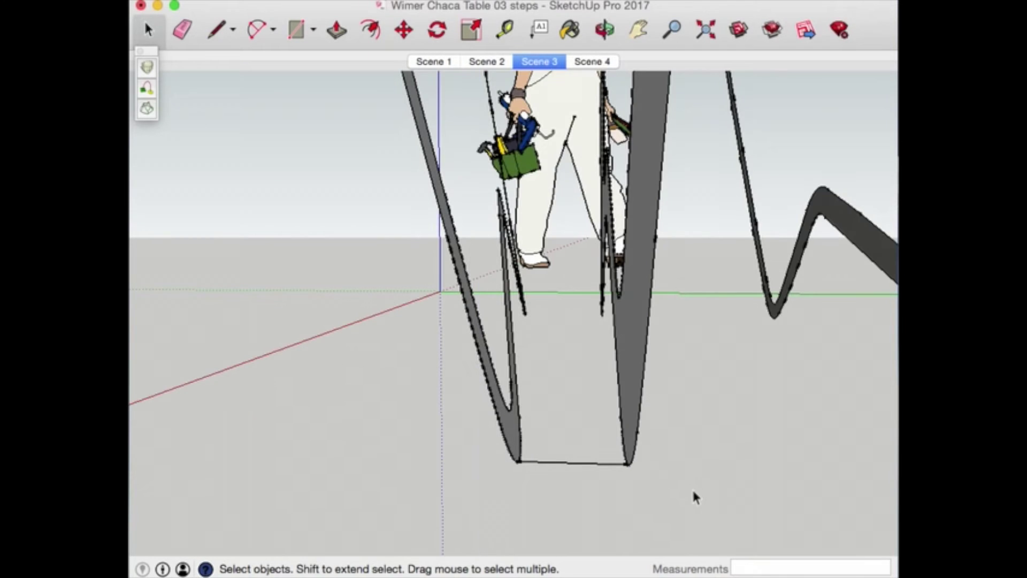
Copy the angled profile group along the green axis with Alt
{"action": "left_click", "coordinate": [515, 415]}
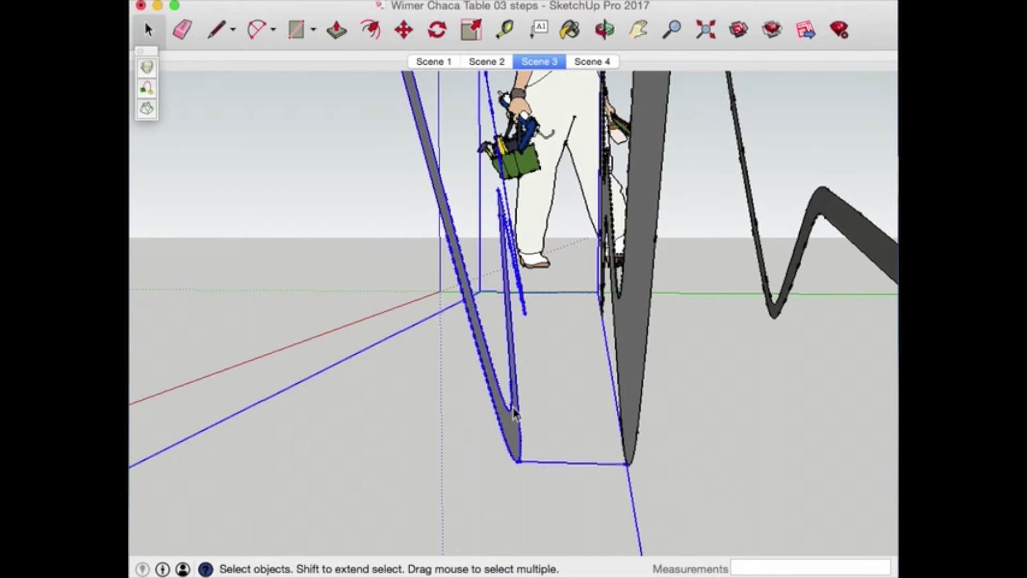
{"action": "left_click", "coordinate": [403, 30]}
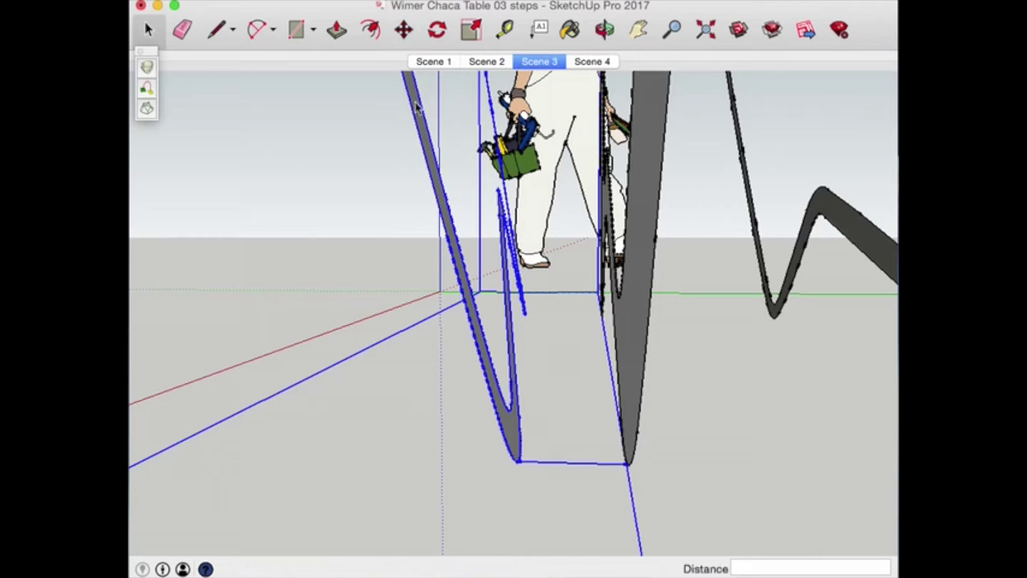
{"action": "left_click", "coordinate": [626, 466]}
{"action": "scroll", "coordinate": [626, 465], "scroll_direction": "down", "scroll_amount": 3}
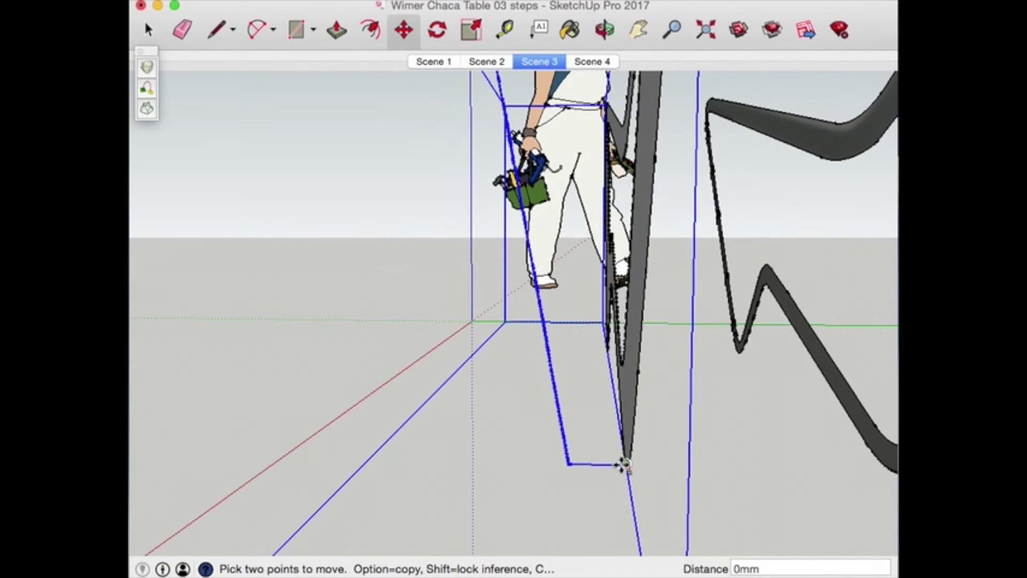
{"action": "key", "text": "alt"}
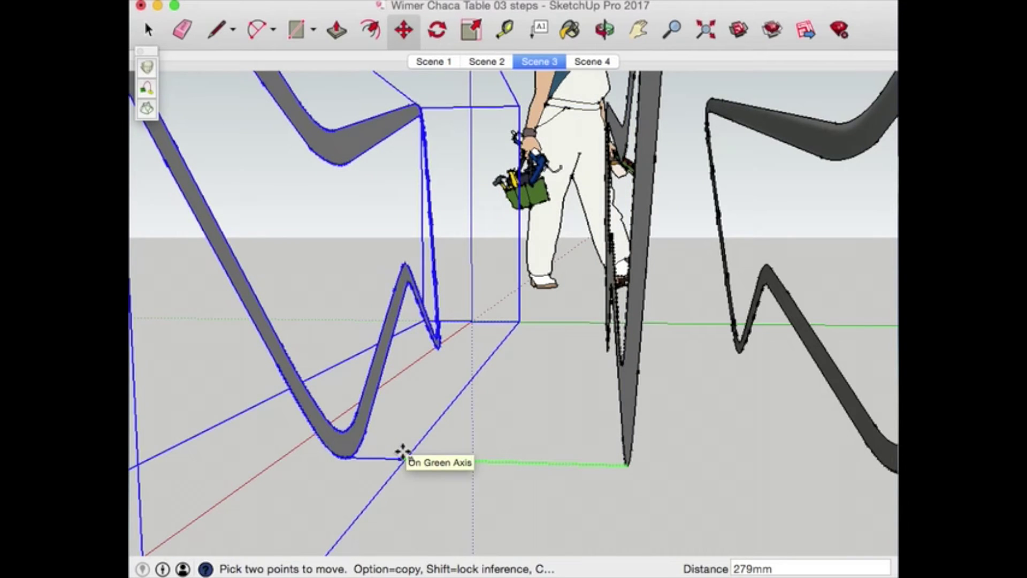
{"action": "left_click", "coordinate": [403, 454]}
Move the copy about 605mm onto the rightmost zigzag profile
{"action": "right_click", "coordinate": [351, 448]}
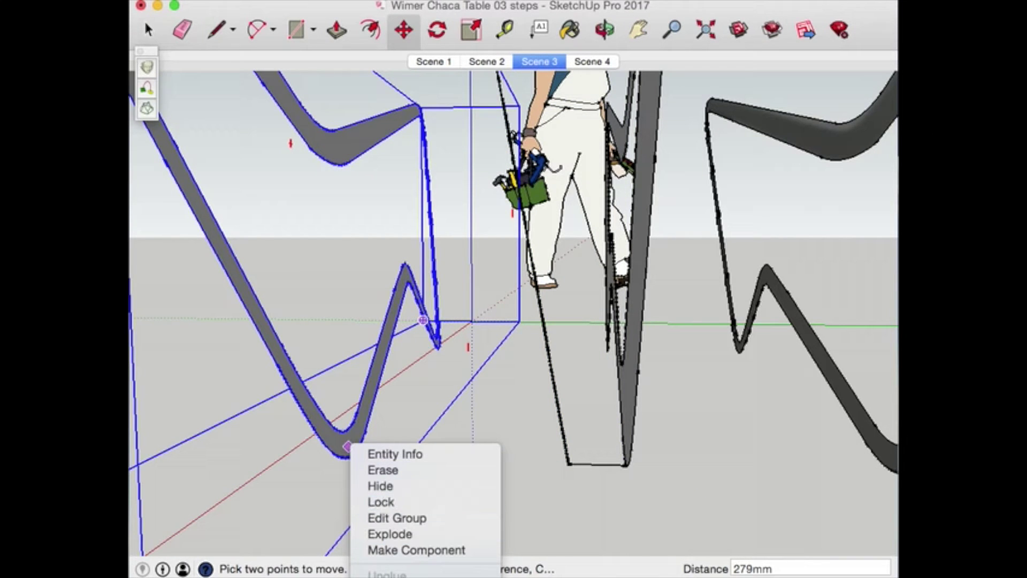
{"action": "left_click", "coordinate": [672, 442]}
{"action": "scroll", "coordinate": [669, 447], "scroll_direction": "down", "scroll_amount": 6}
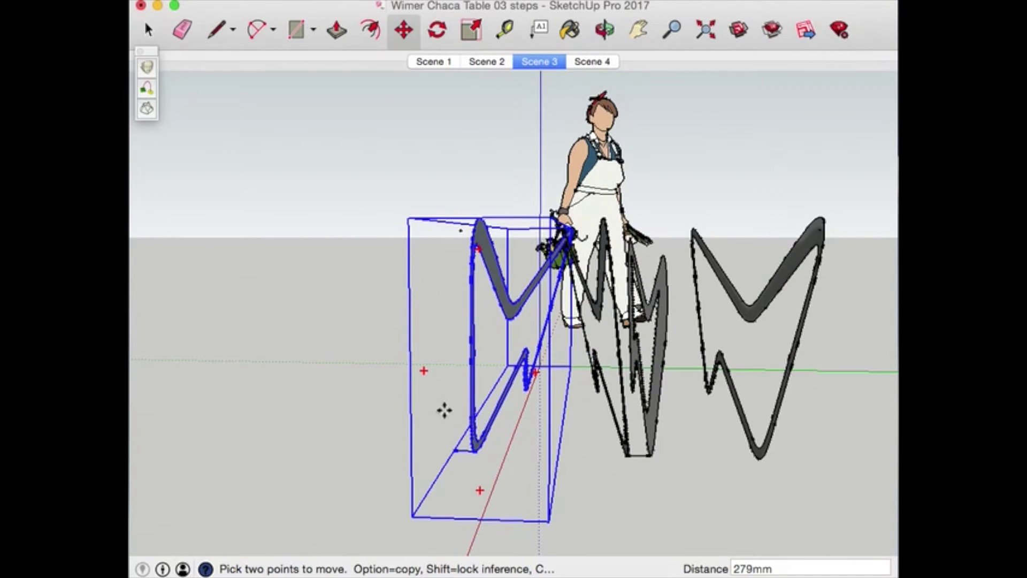
{"action": "left_click", "coordinate": [453, 450]}
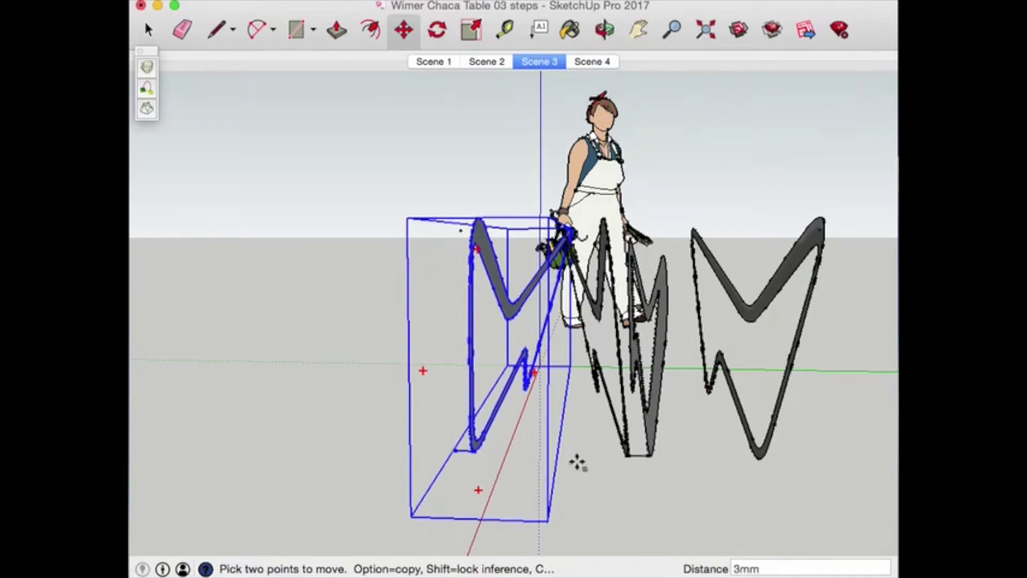
{"action": "left_click", "coordinate": [648, 456]}
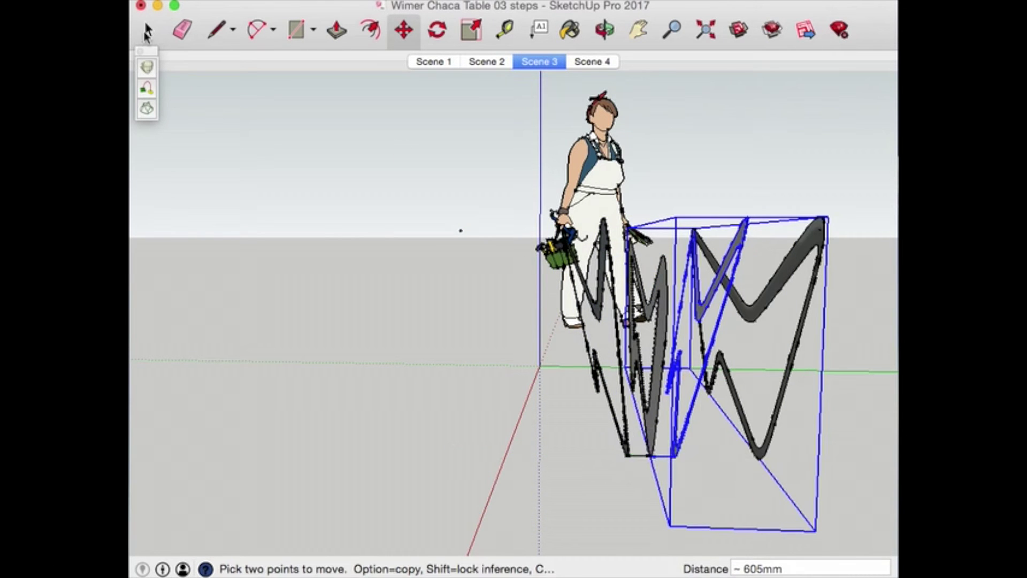
Select both profile groups and copy them 2081mm left along the green axis
{"action": "left_click", "coordinate": [147, 31]}
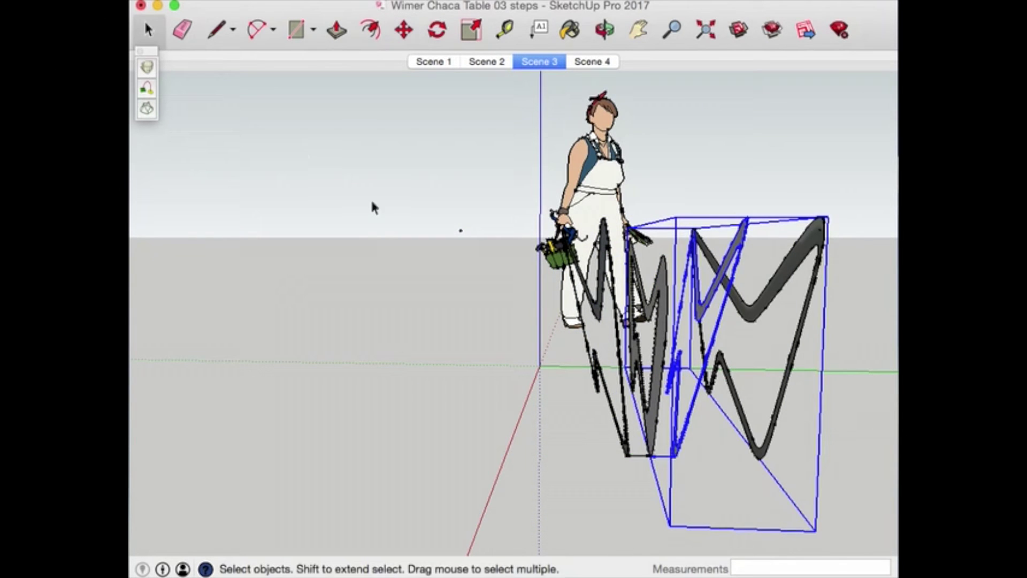
{"action": "left_click", "coordinate": [615, 362], "text": "shift"}
{"action": "left_click", "coordinate": [404, 30]}
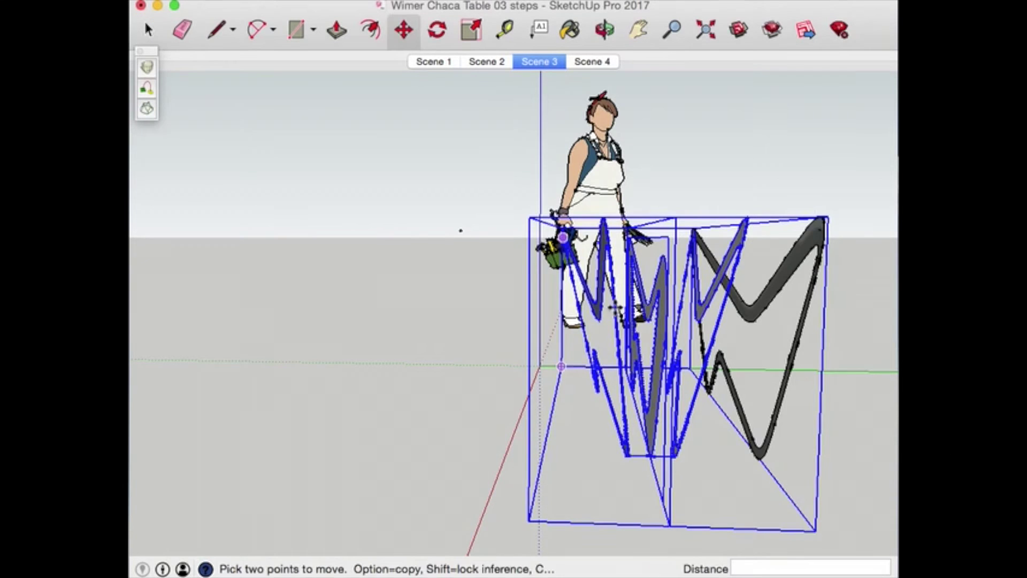
{"action": "scroll", "coordinate": [669, 436], "scroll_direction": "down", "scroll_amount": 5}
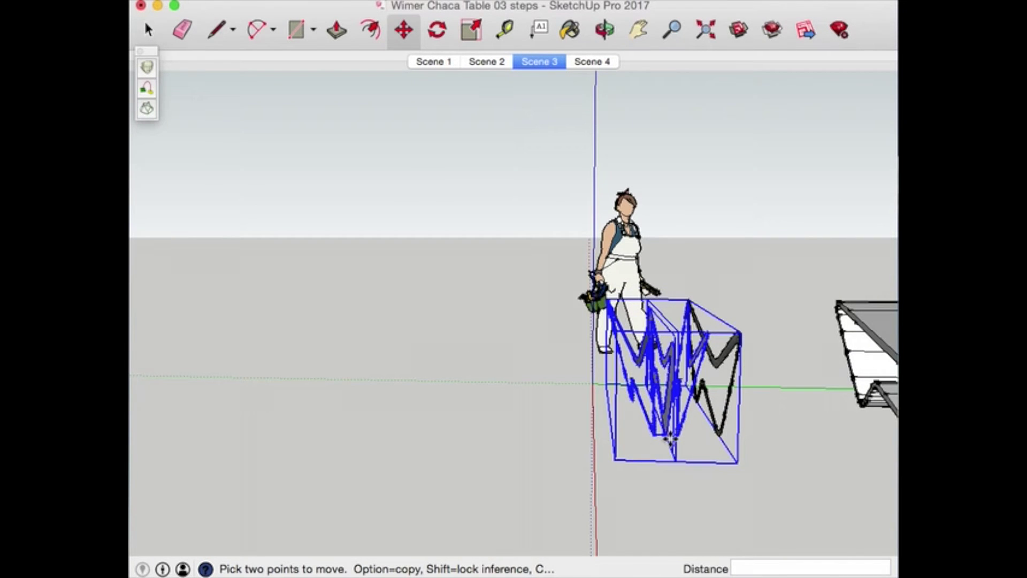
{"action": "key", "text": "alt"}
{"action": "left_click", "coordinate": [669, 437]}
{"action": "left_click", "coordinate": [334, 430]}
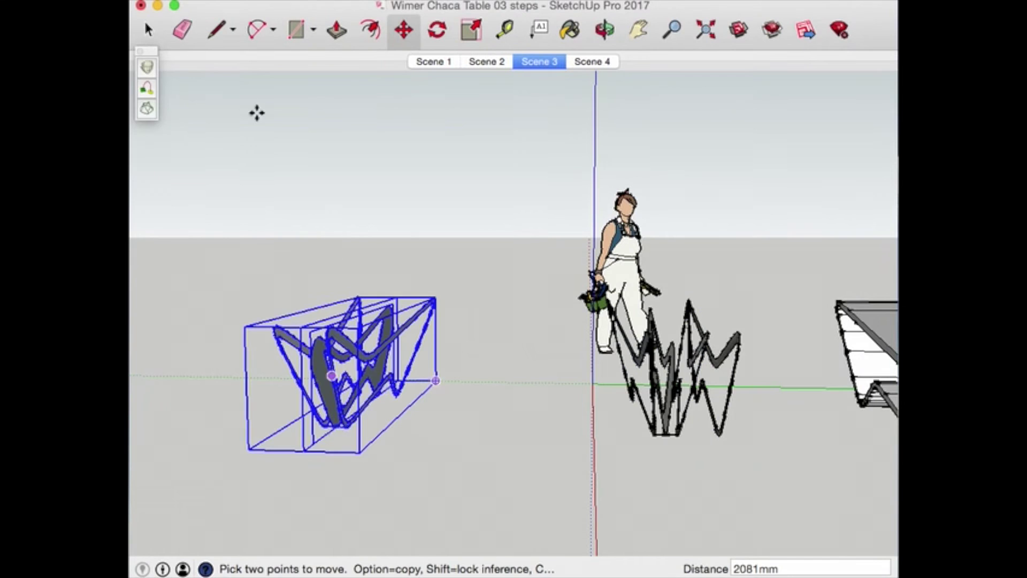
{"action": "key", "text": "space"}
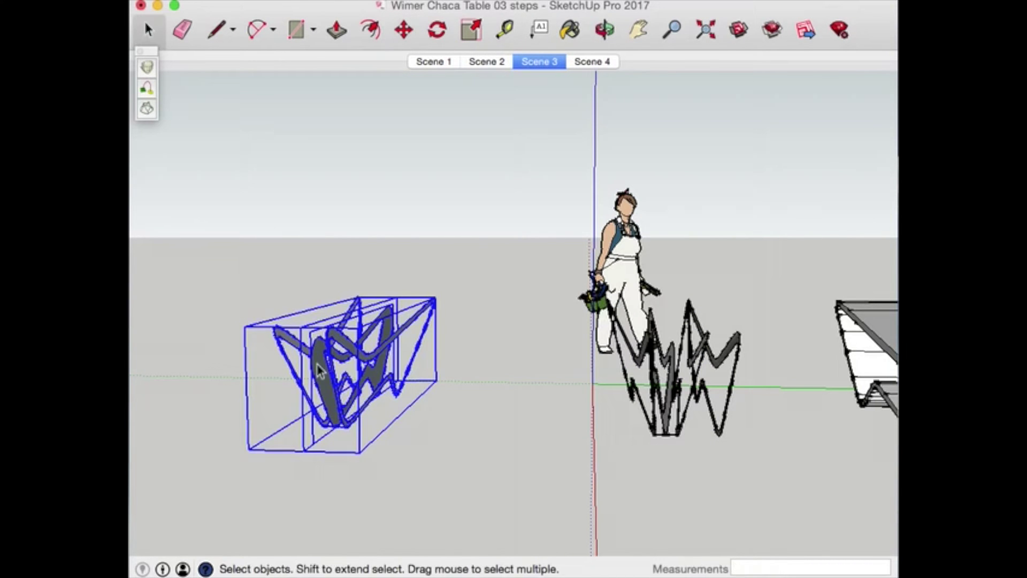
Explode the copied profile group and delete its three ribbon faces
{"action": "right_click", "coordinate": [318, 364]}
{"action": "left_click", "coordinate": [340, 444]}
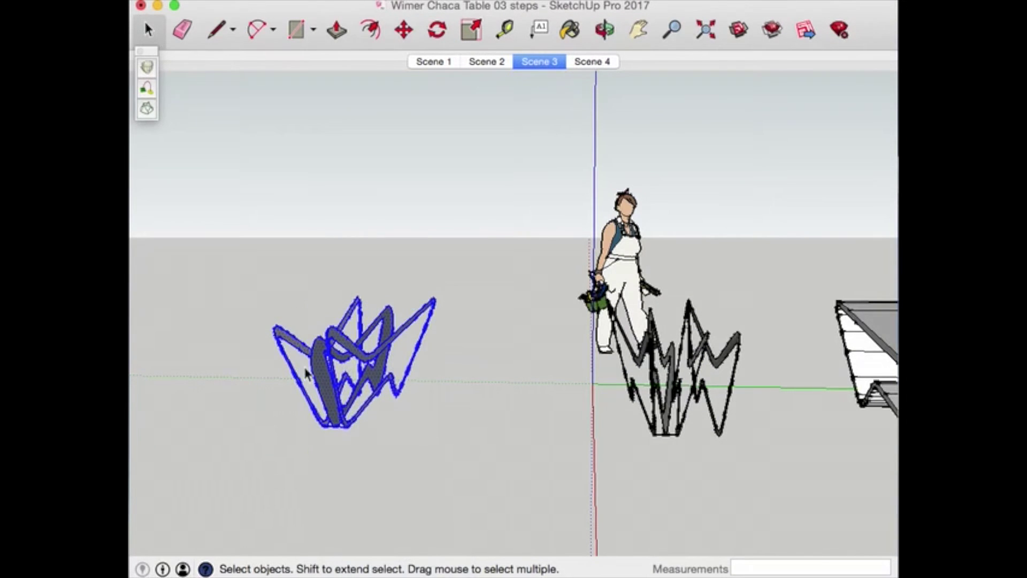
{"action": "scroll", "coordinate": [304, 368], "scroll_direction": "up", "scroll_amount": 5}
{"action": "left_click", "coordinate": [296, 335]}
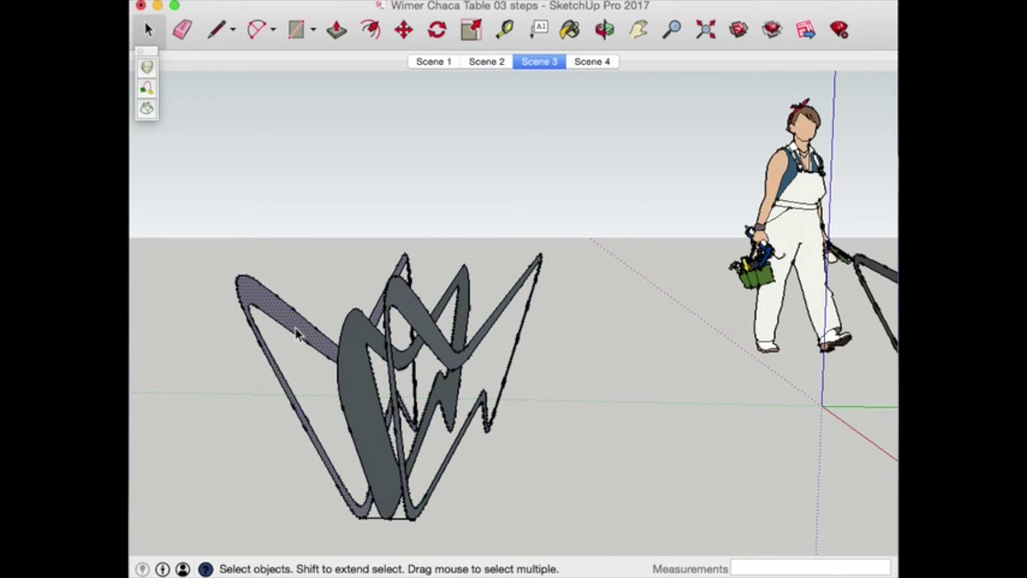
{"action": "key", "text": "Delete"}
{"action": "left_click", "coordinate": [356, 367]}
{"action": "key", "text": "Delete"}
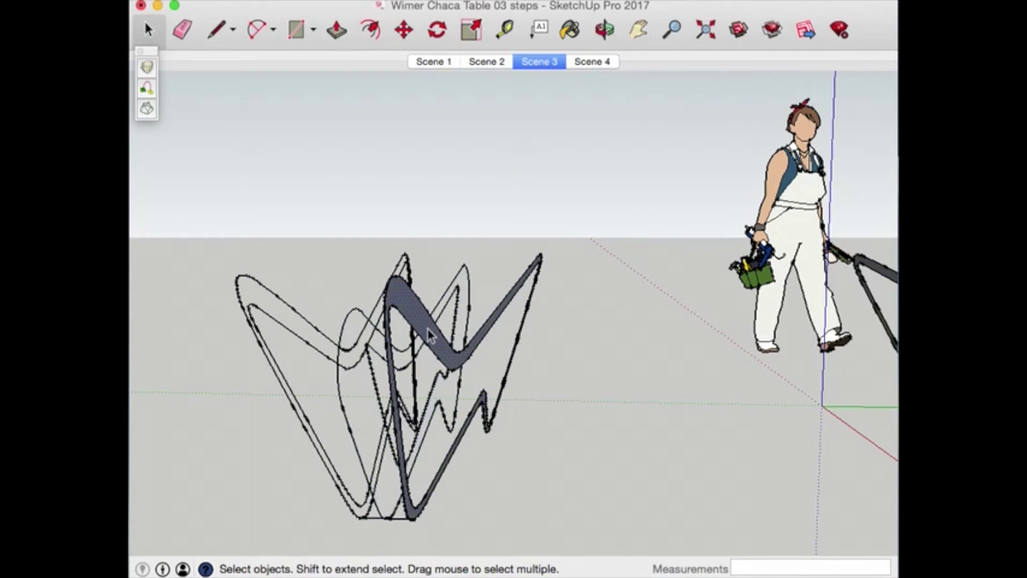
{"action": "key", "text": "Delete"}
Inside the outline group, delete the bottom connecting segment so the zigzag tips are open
{"action": "left_click", "coordinate": [271, 292]}
{"action": "key", "text": "o"}
{"action": "left_click_drag", "start_coordinate": [328, 486], "coordinate": [392, 522]}
{"action": "left_click", "coordinate": [151, 31]}
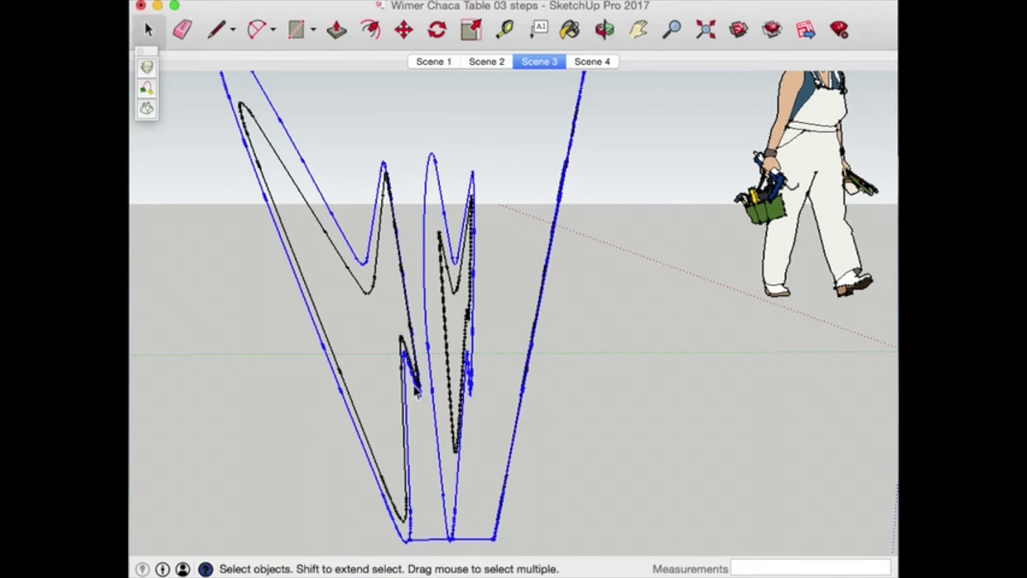
{"action": "right_click", "coordinate": [441, 479]}
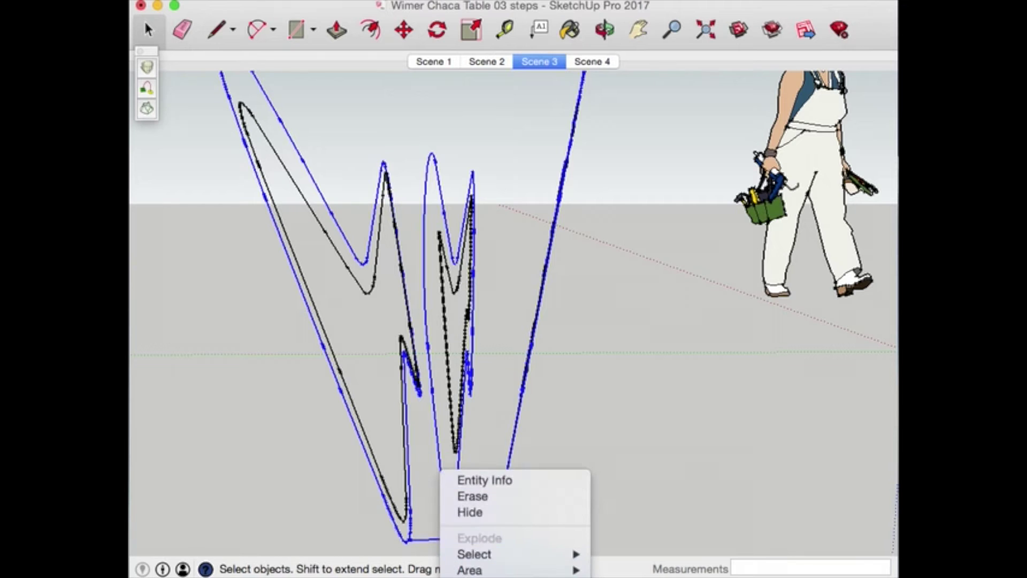
{"action": "left_click", "coordinate": [436, 537]}
{"action": "double_click", "coordinate": [438, 538]}
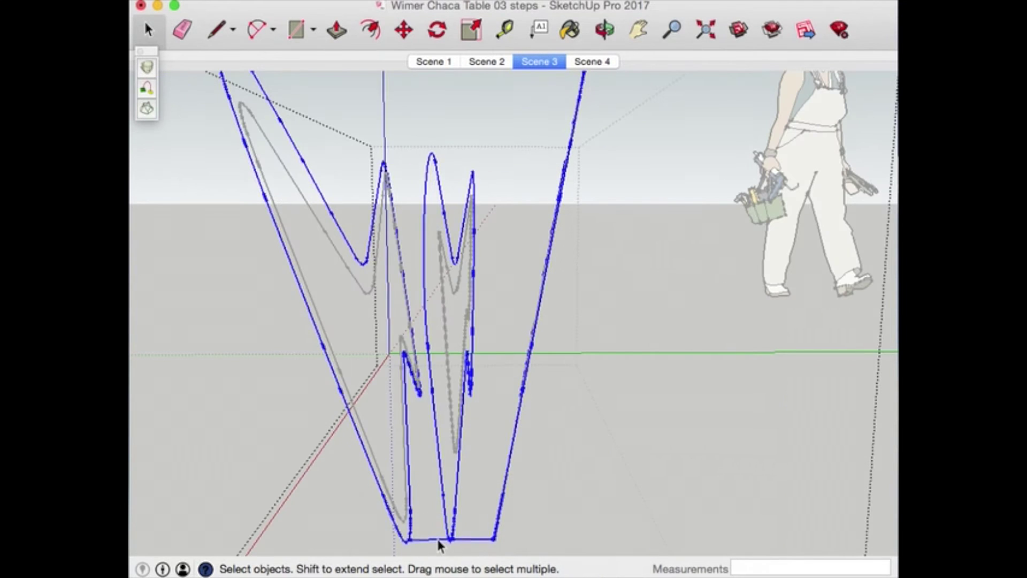
{"action": "left_click", "coordinate": [438, 538]}
{"action": "triple_click", "coordinate": [438, 540]}
{"action": "left_click", "coordinate": [438, 539]}
{"action": "key", "text": "Delete"}
{"action": "scroll", "coordinate": [450, 530], "scroll_direction": "down", "scroll_amount": 2}
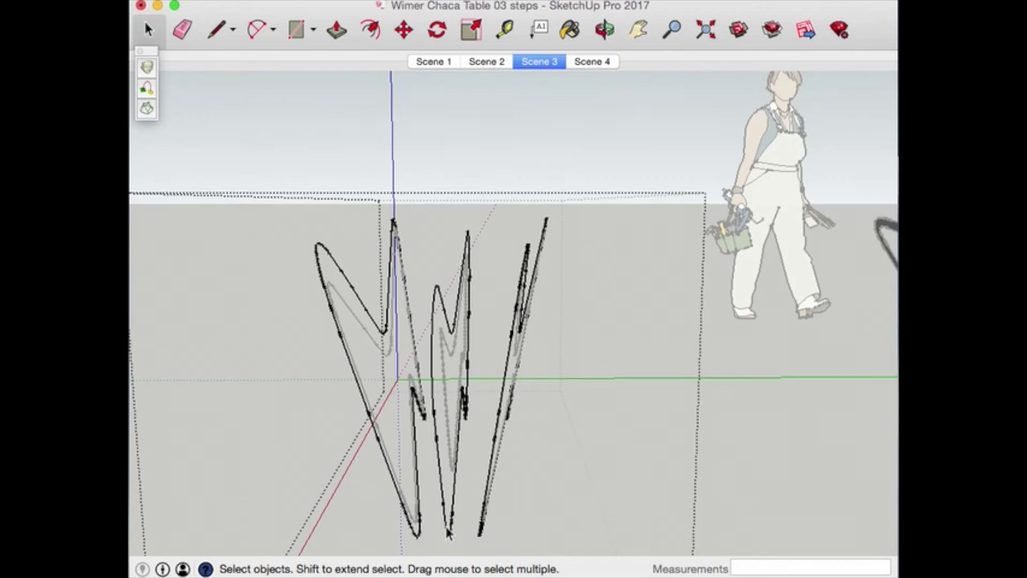
Exit the outline group, then open the curve group holding the zigzag profiles
{"action": "left_click", "coordinate": [766, 455]}
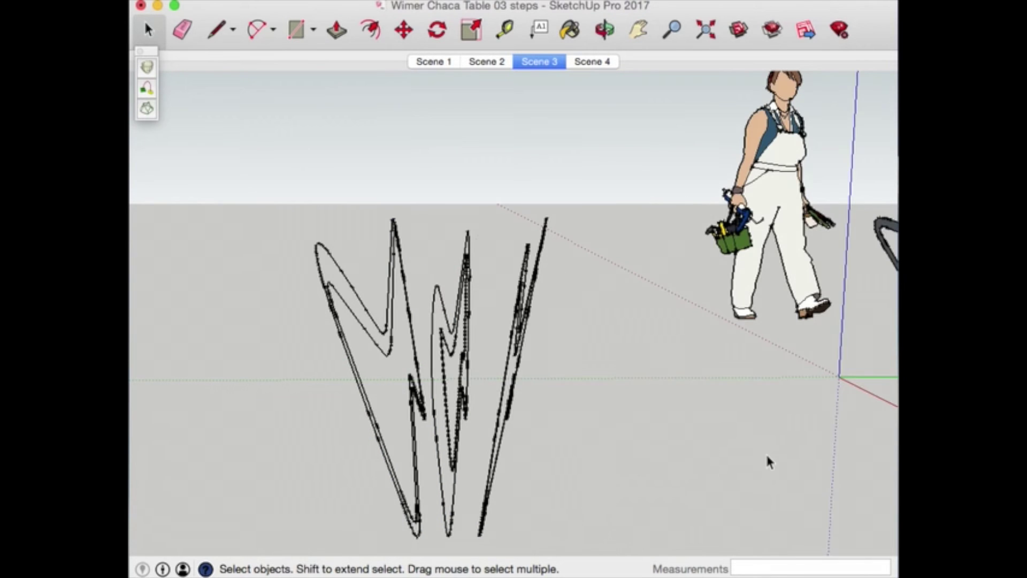
{"action": "left_click", "coordinate": [393, 345]}
{"action": "scroll", "coordinate": [351, 267], "scroll_direction": "down", "scroll_amount": 2}
{"action": "left_click", "coordinate": [404, 300]}
{"action": "scroll", "coordinate": [401, 286], "scroll_direction": "up", "scroll_amount": 4}
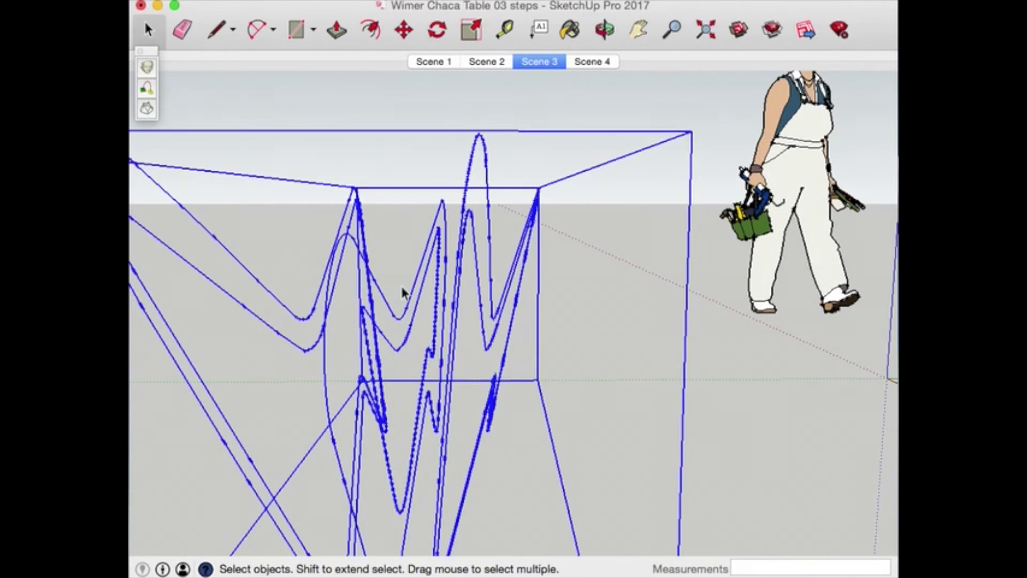
{"action": "double_click", "coordinate": [320, 298]}
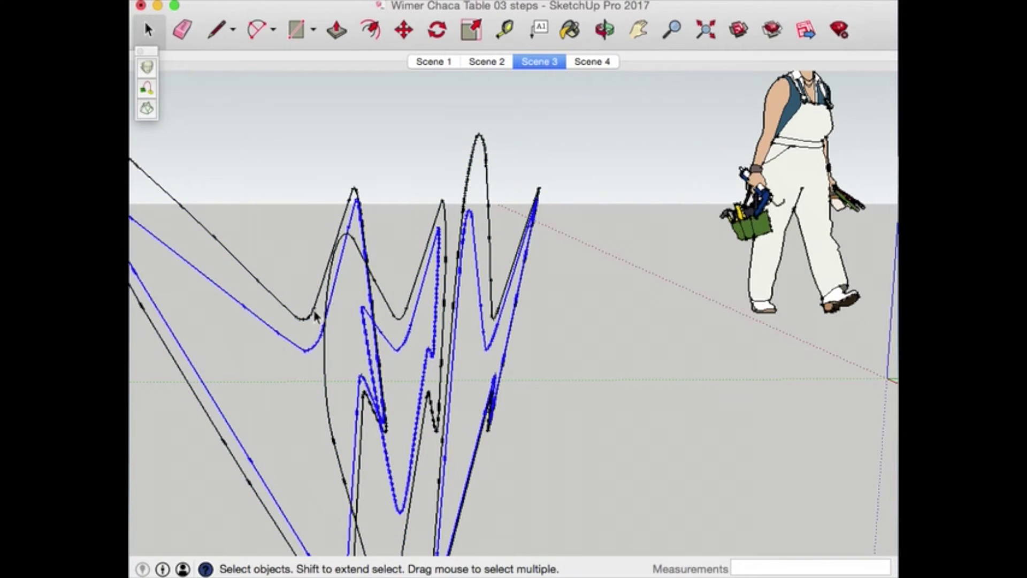
Make the zigzag curves a new group, edit it, and hide the rest of the model
{"action": "right_click", "coordinate": [301, 356]}
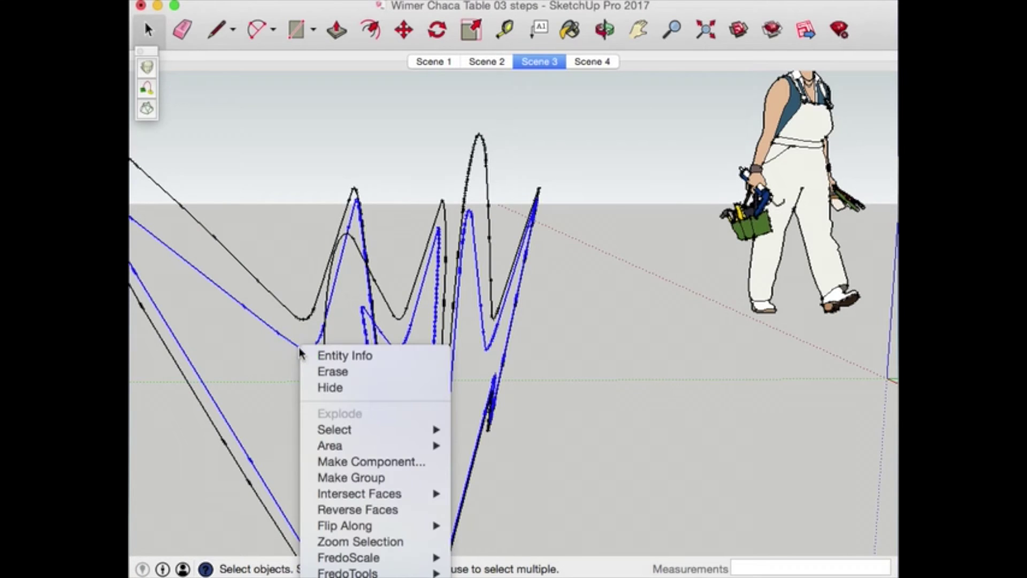
{"action": "left_click", "coordinate": [336, 477]}
{"action": "scroll", "coordinate": [323, 349], "scroll_direction": "down", "scroll_amount": 5}
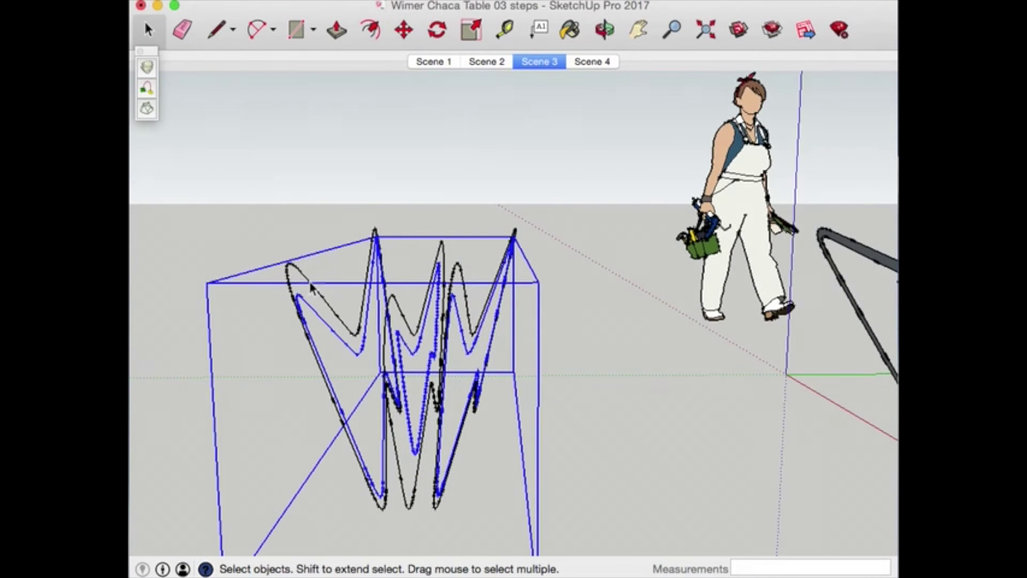
{"action": "double_click", "coordinate": [311, 285]}
{"action": "left_click", "coordinate": [310, 285]}
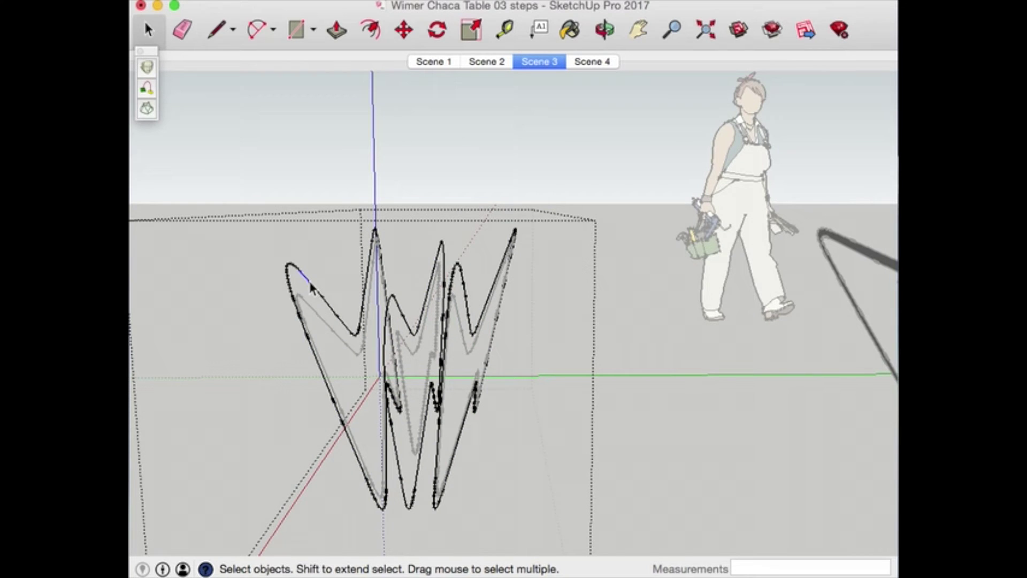
{"action": "key", "text": "ctrl+h"}
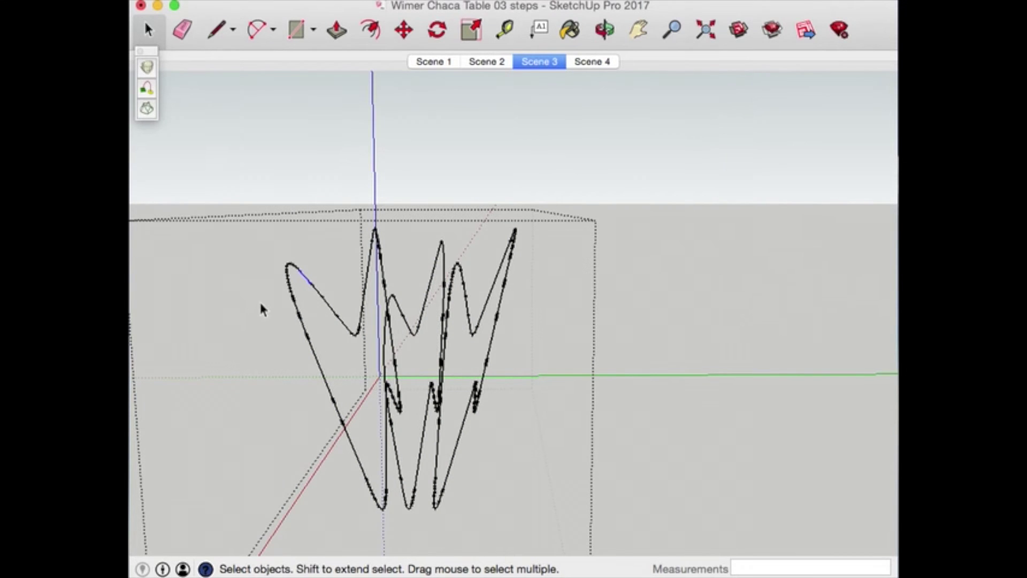
Draw a closing line on each of the three zigzag profiles to form faces
{"action": "left_click", "coordinate": [216, 30]}
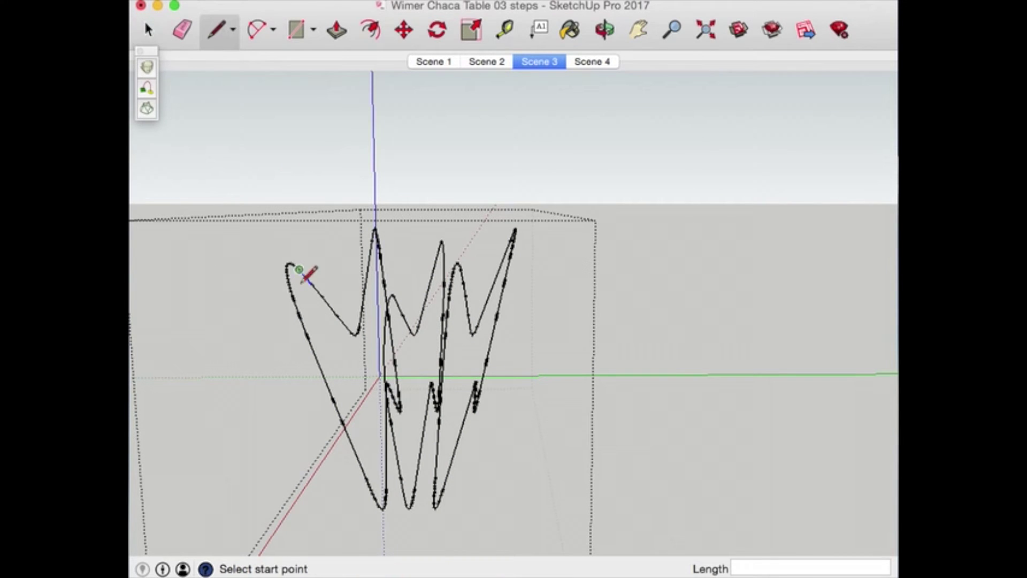
{"action": "left_click", "coordinate": [335, 401]}
{"action": "left_click", "coordinate": [337, 315]}
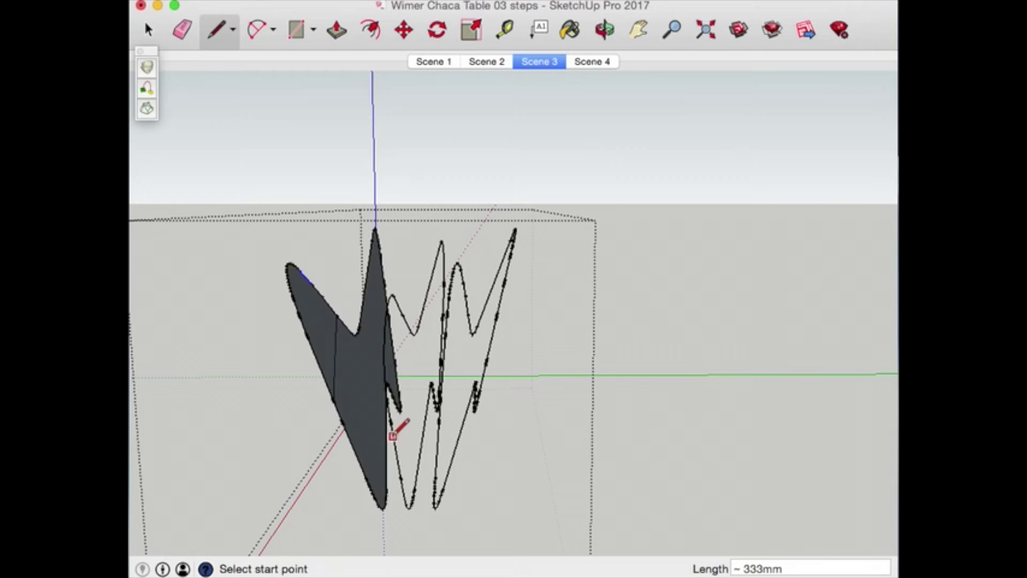
{"action": "left_click", "coordinate": [390, 422]}
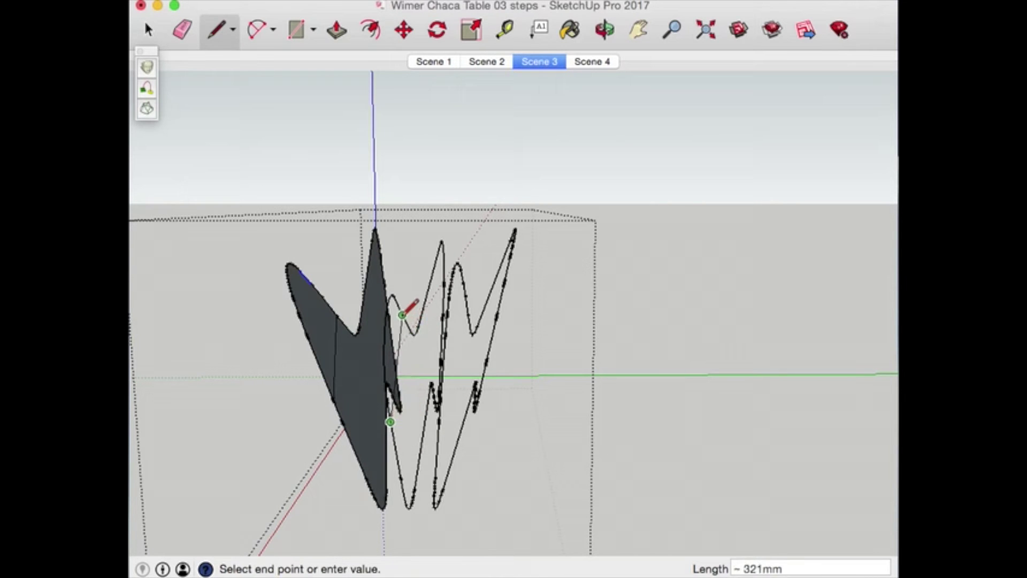
{"action": "left_click", "coordinate": [411, 333]}
{"action": "left_click", "coordinate": [439, 421]}
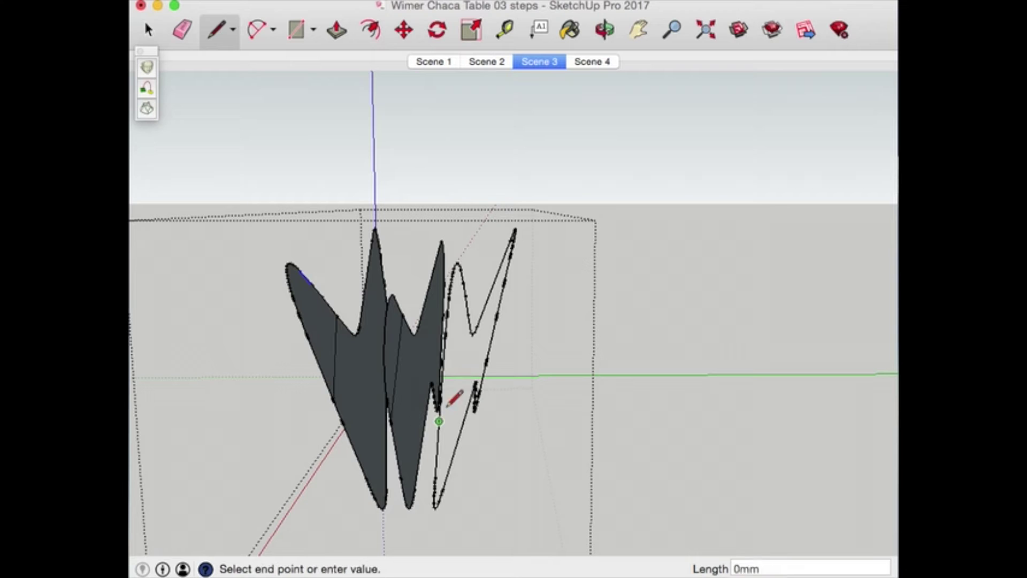
{"action": "left_click", "coordinate": [467, 314]}
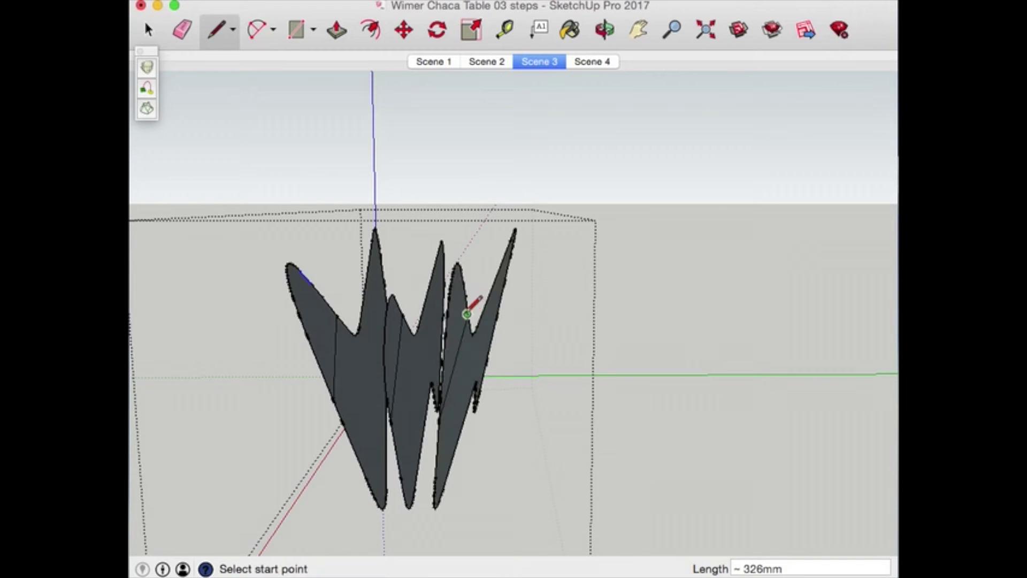
Erase the seam edges in the left, middle and right faces
{"action": "left_click", "coordinate": [184, 30]}
{"action": "left_click", "coordinate": [338, 342]}
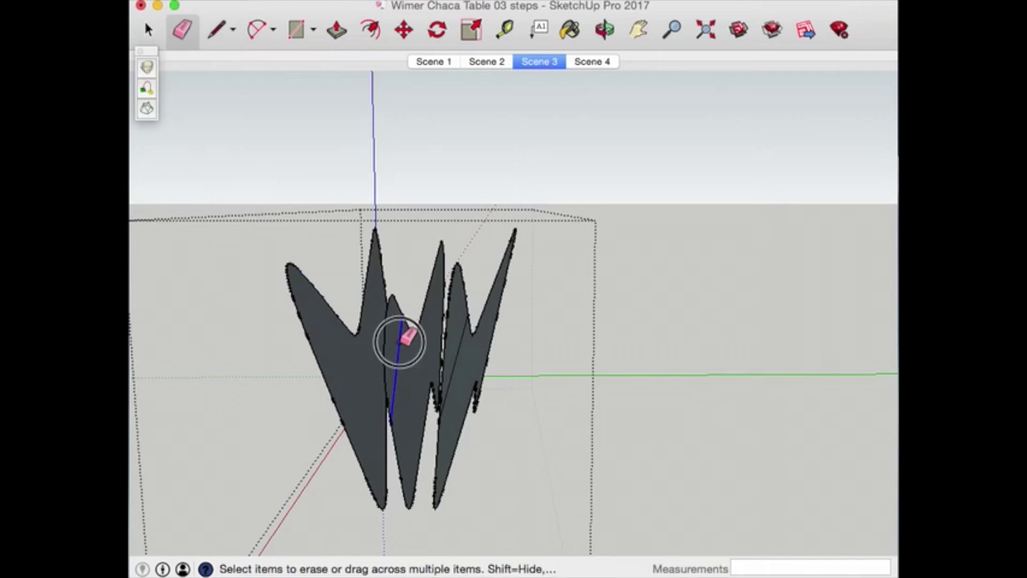
{"action": "left_click", "coordinate": [399, 342]}
{"action": "left_click", "coordinate": [455, 354]}
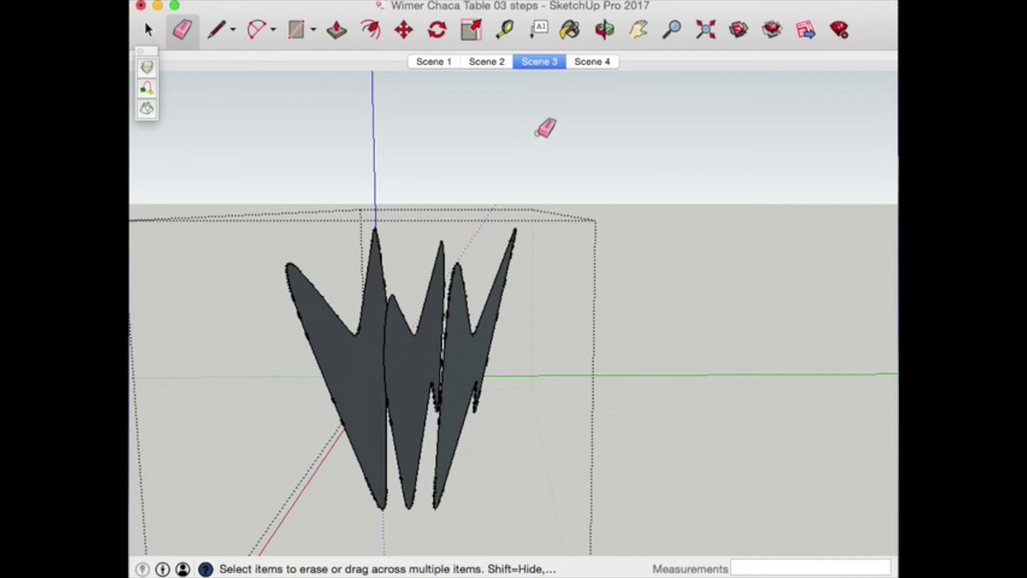
{"action": "left_click", "coordinate": [603, 30]}
{"action": "left_click_drag", "start_coordinate": [514, 218], "coordinate": [456, 378]}
{"action": "key", "text": "space"}
{"action": "middle_click_drag", "start_coordinate": [353, 257], "coordinate": [316, 184]}
Loft the three zigzag faces with Curviloft's Loft by Spline into a curved surface
{"action": "double_click", "coordinate": [448, 424]}
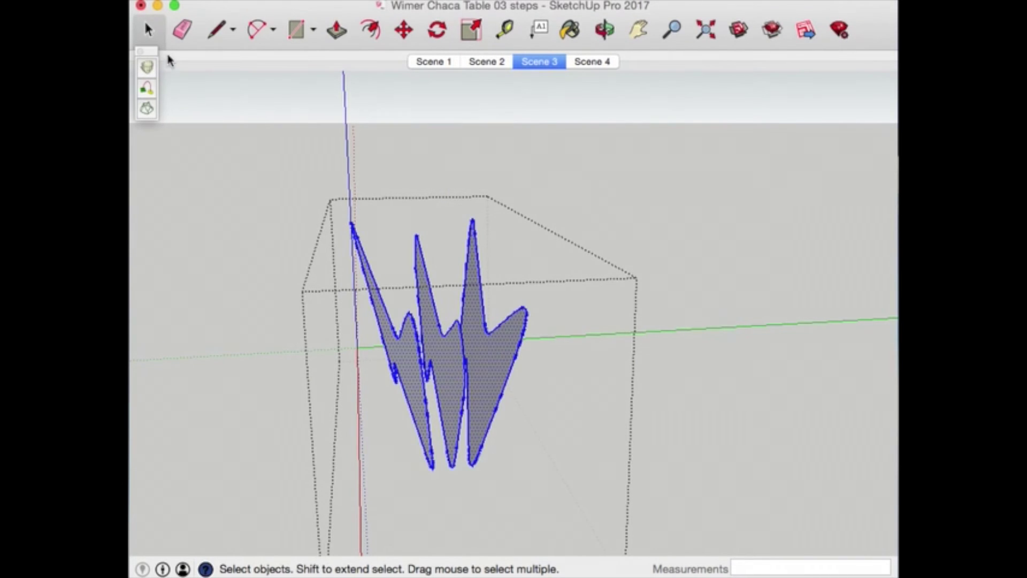
{"action": "left_click", "coordinate": [147, 67]}
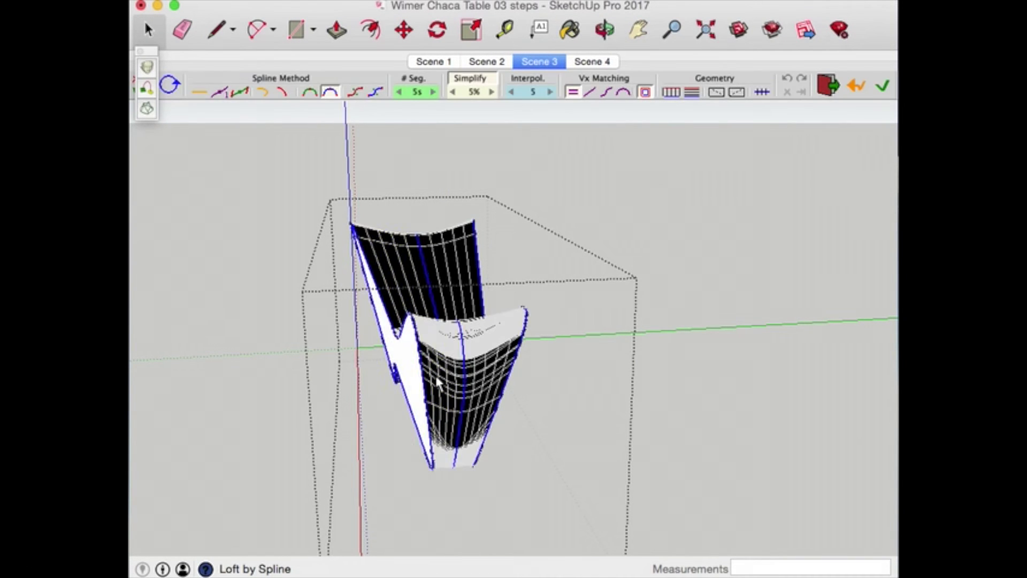
{"action": "key", "text": "Return"}
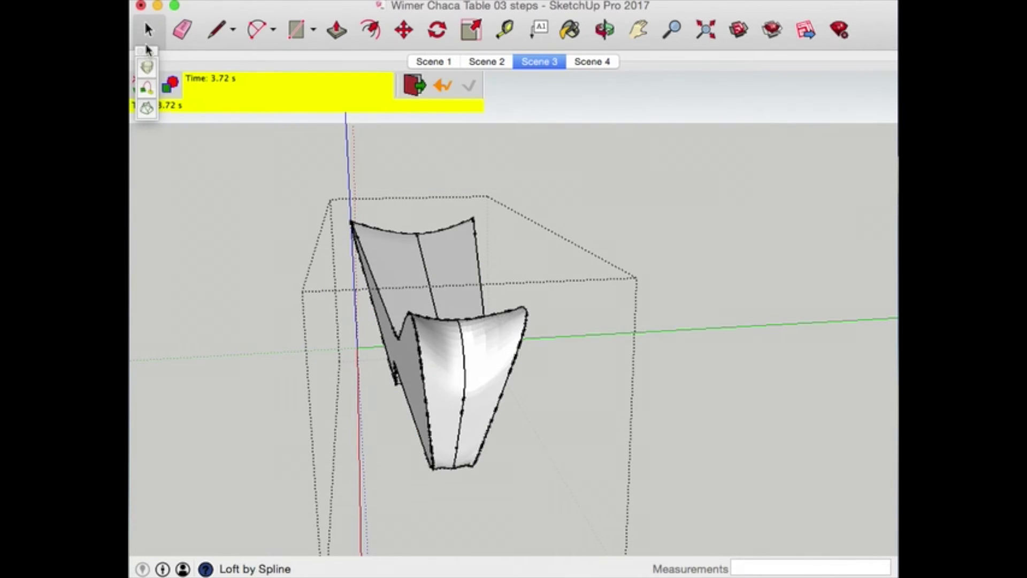
{"action": "key", "text": "space"}
Exit the group and select the lofted surface group
{"action": "left_click", "coordinate": [432, 339]}
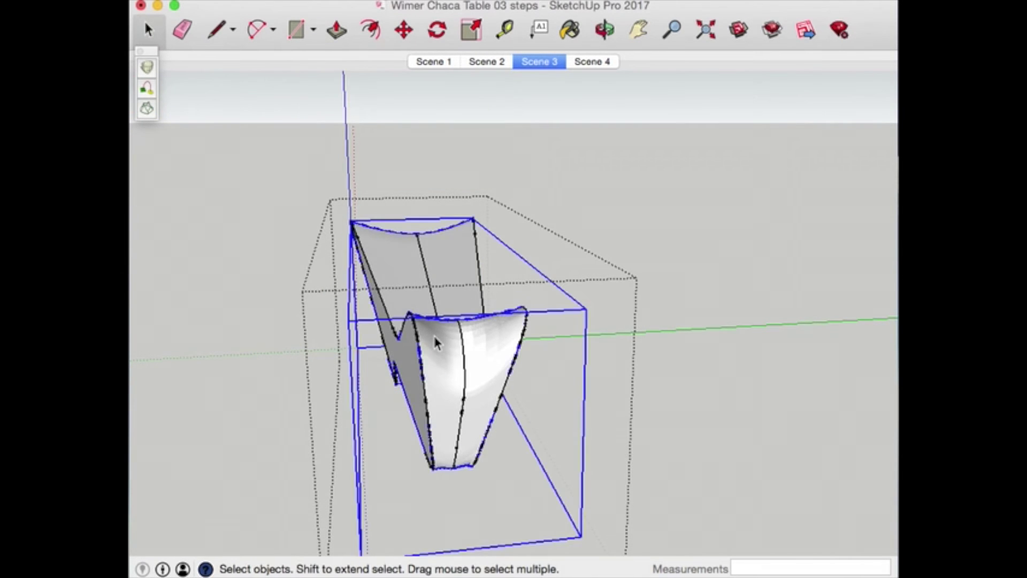
{"action": "left_click", "coordinate": [297, 342]}
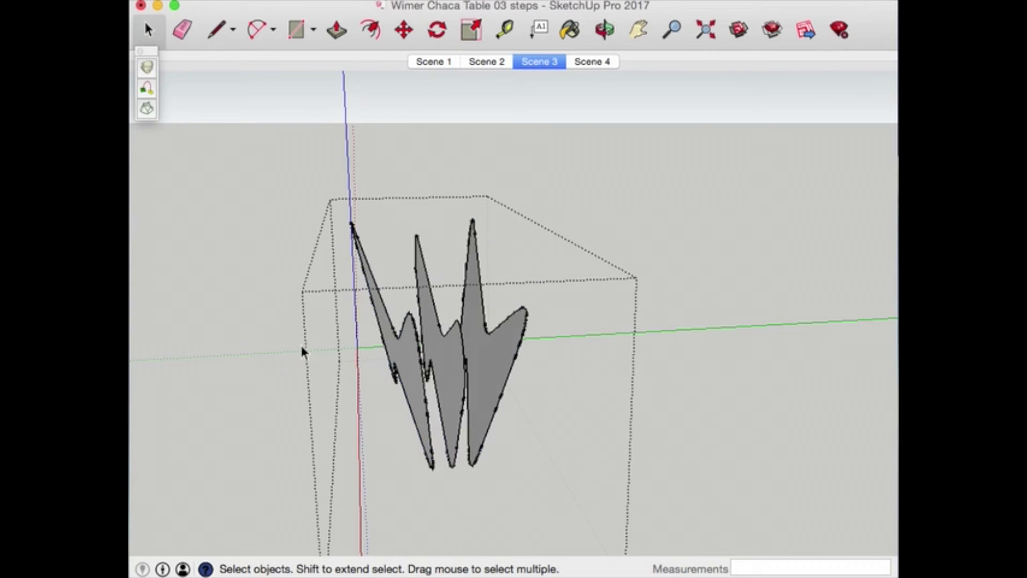
{"action": "left_click", "coordinate": [268, 344]}
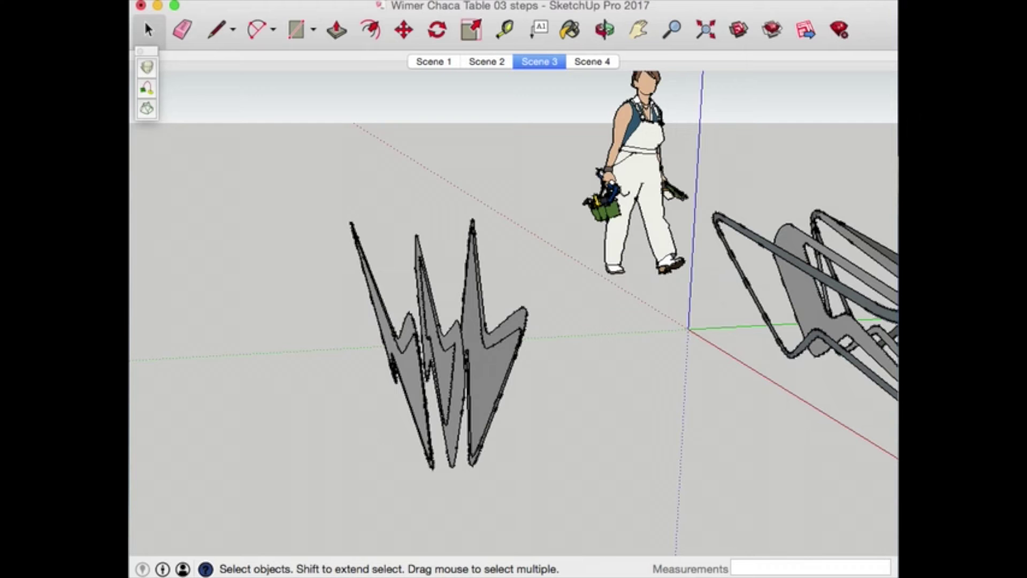
{"action": "left_click", "coordinate": [364, 373]}
{"action": "scroll", "coordinate": [396, 358], "scroll_direction": "up", "scroll_amount": 5}
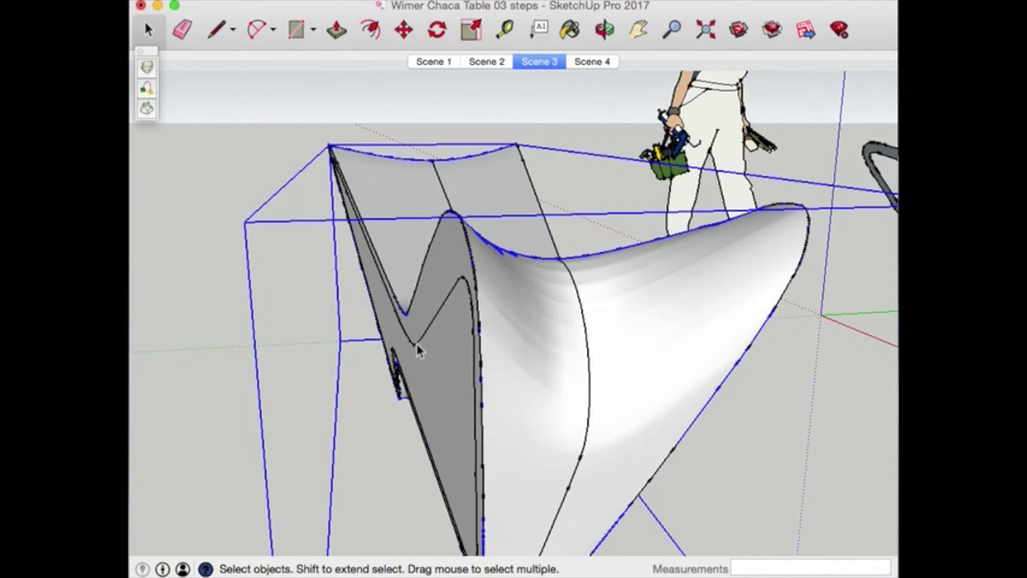
Inside the lofted group, close the left, right and middle zigzag profiles into faces
{"action": "double_click", "coordinate": [417, 347]}
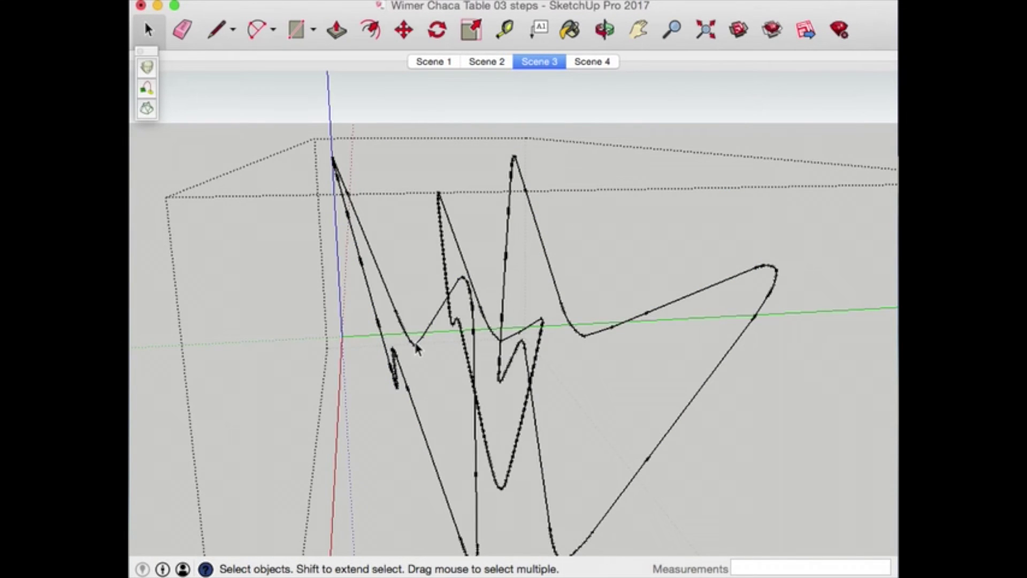
{"action": "left_click", "coordinate": [223, 43]}
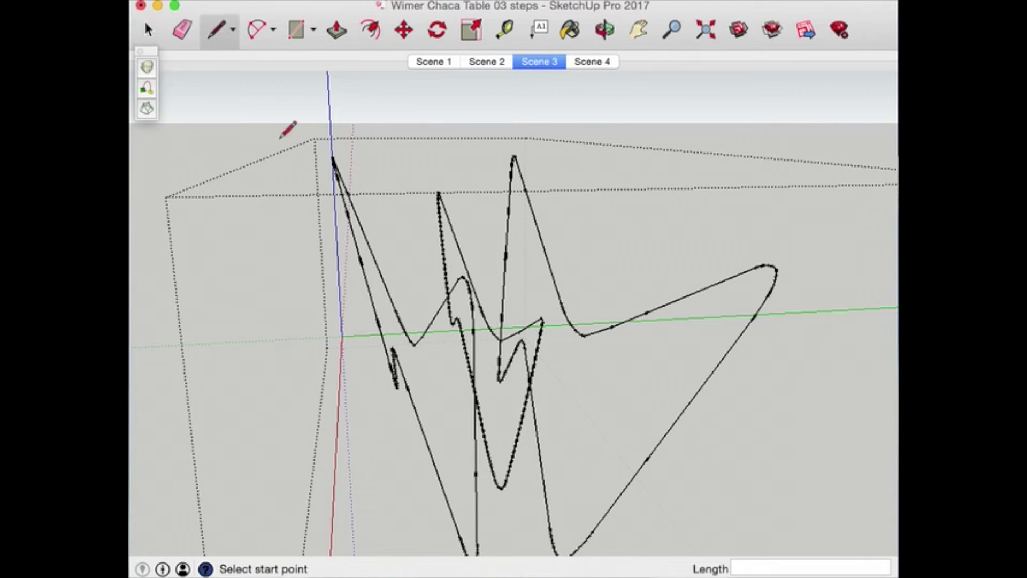
{"action": "left_click", "coordinate": [460, 539]}
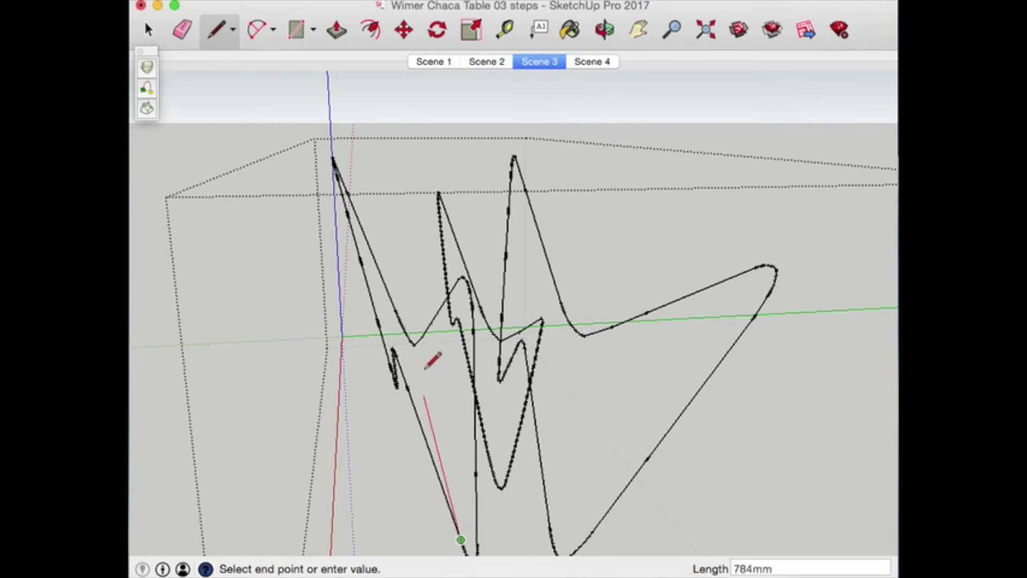
{"action": "left_click", "coordinate": [422, 337]}
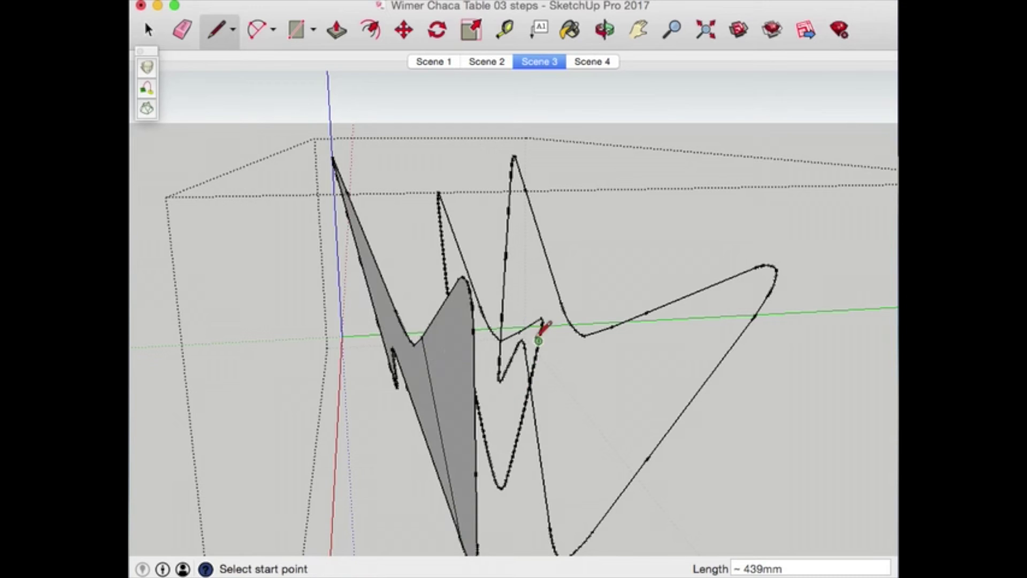
{"action": "left_click", "coordinate": [551, 530]}
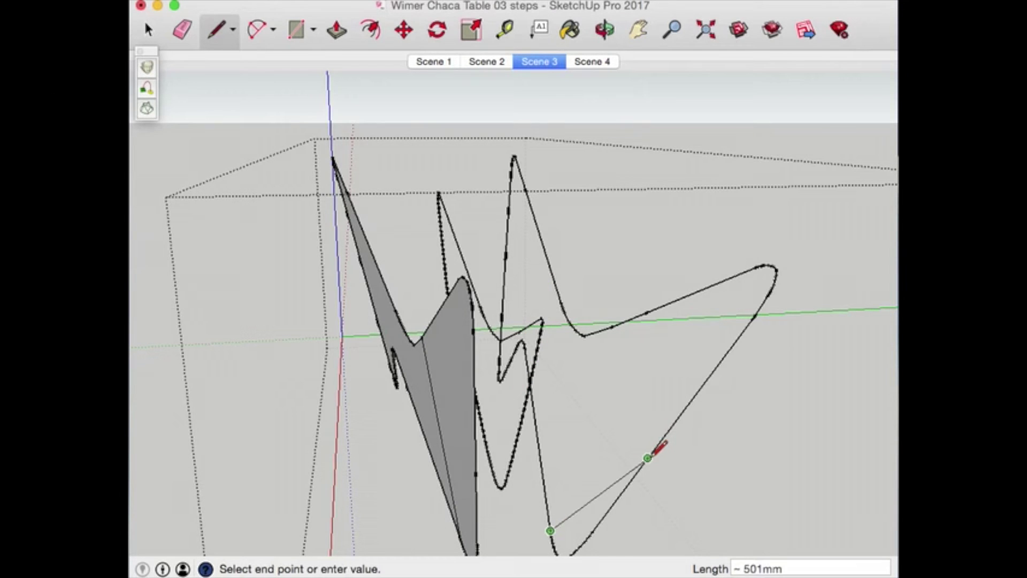
{"action": "left_click", "coordinate": [646, 312]}
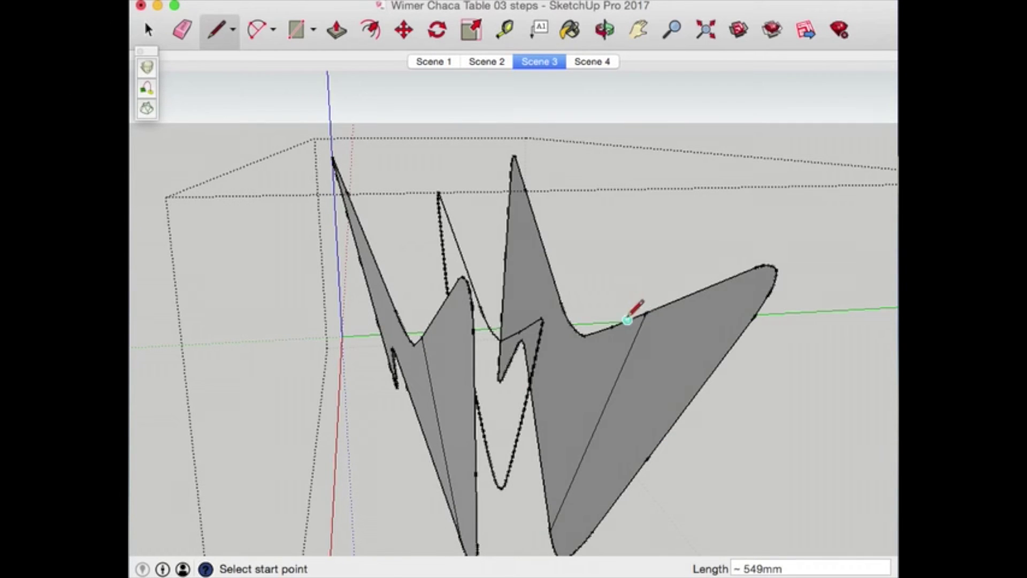
{"action": "left_click", "coordinate": [518, 331]}
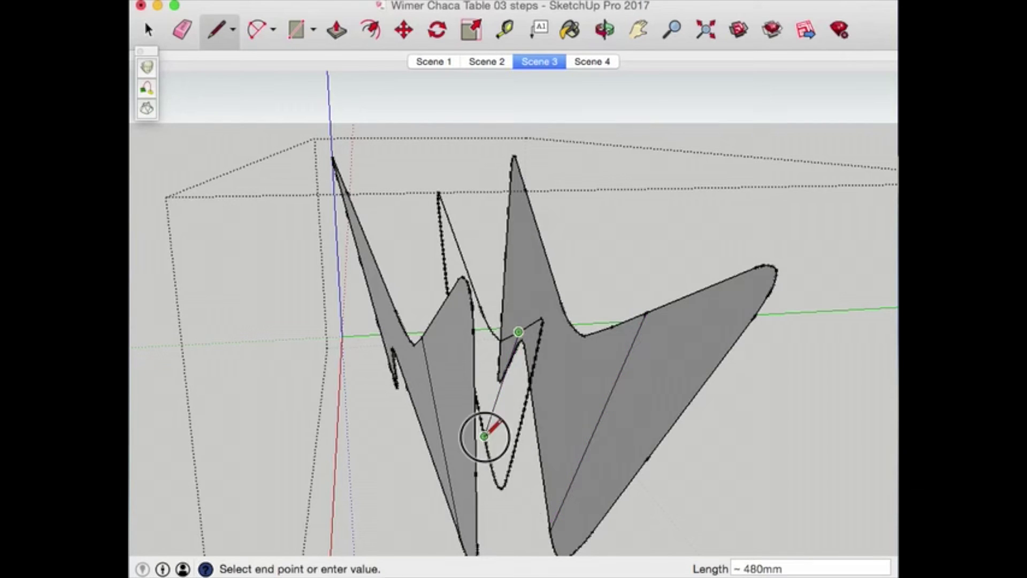
{"action": "left_click", "coordinate": [485, 433]}
Erase the seam edges across the middle and right faces
{"action": "left_click", "coordinate": [182, 33]}
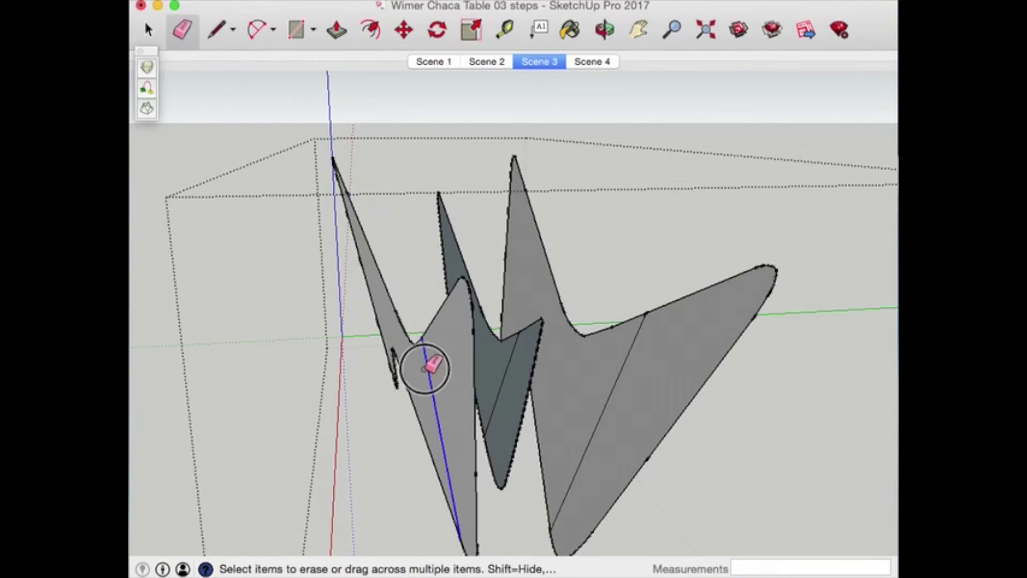
{"action": "left_click", "coordinate": [511, 355]}
{"action": "left_click", "coordinate": [601, 412]}
Select the three fin-shaped faces and loft them with Curviloft's Loft by Spline
{"action": "left_click", "coordinate": [147, 31]}
{"action": "scroll", "coordinate": [338, 281], "scroll_direction": "down", "scroll_amount": 3}
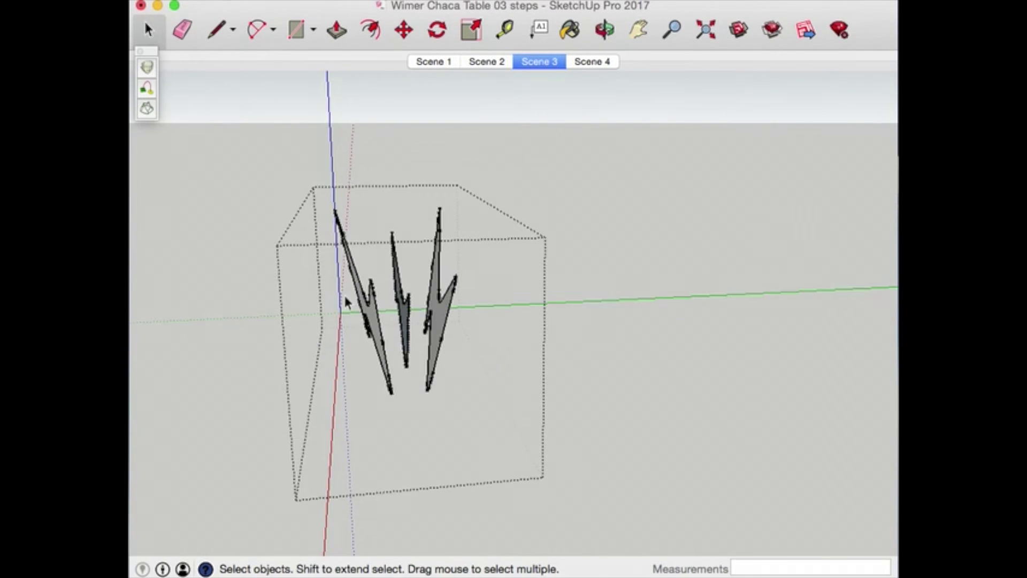
{"action": "left_click_drag", "start_coordinate": [500, 371], "coordinate": [349, 310]}
{"action": "left_click", "coordinate": [415, 355]}
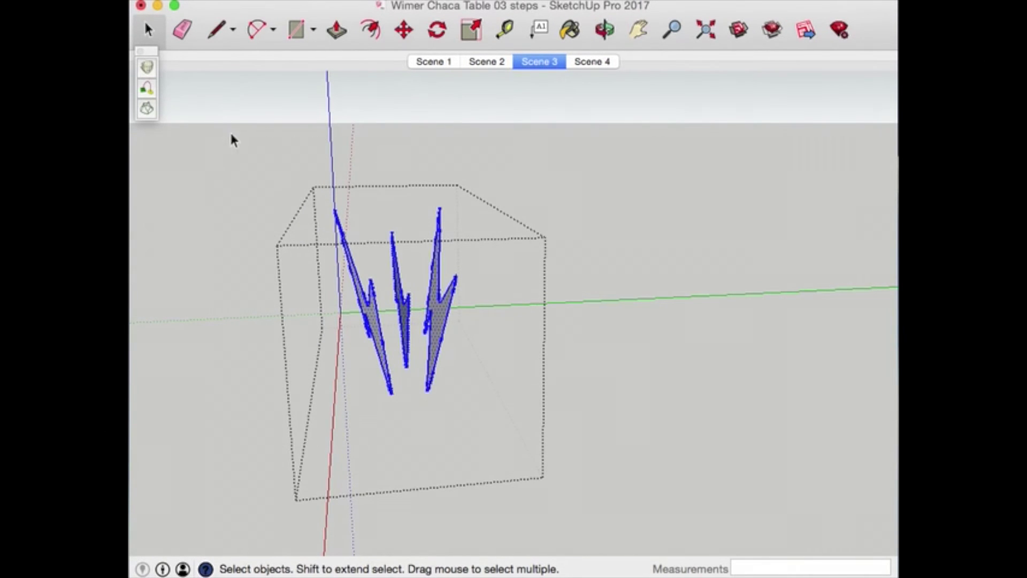
{"action": "left_click", "coordinate": [147, 69]}
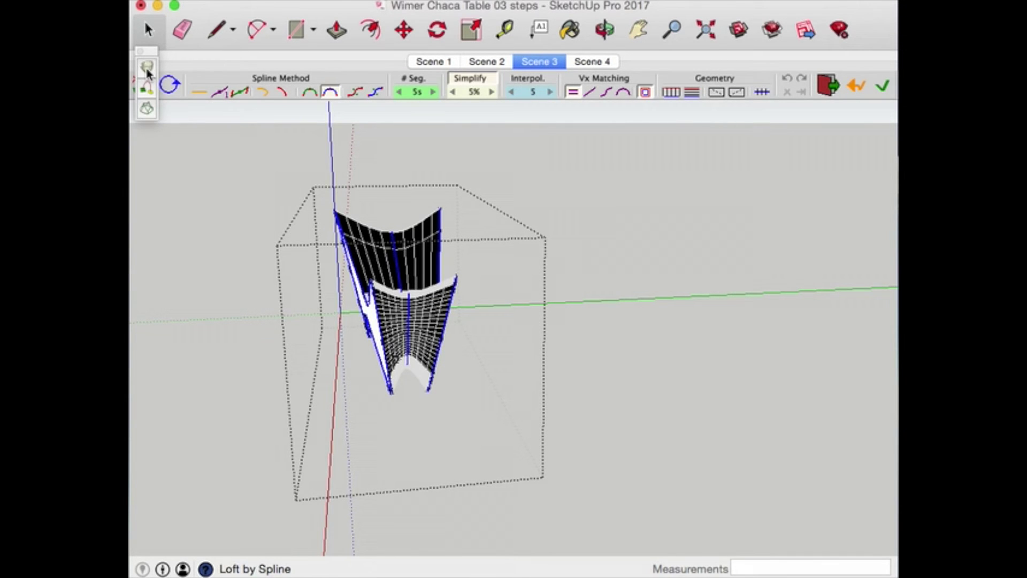
{"action": "key", "text": "Return"}
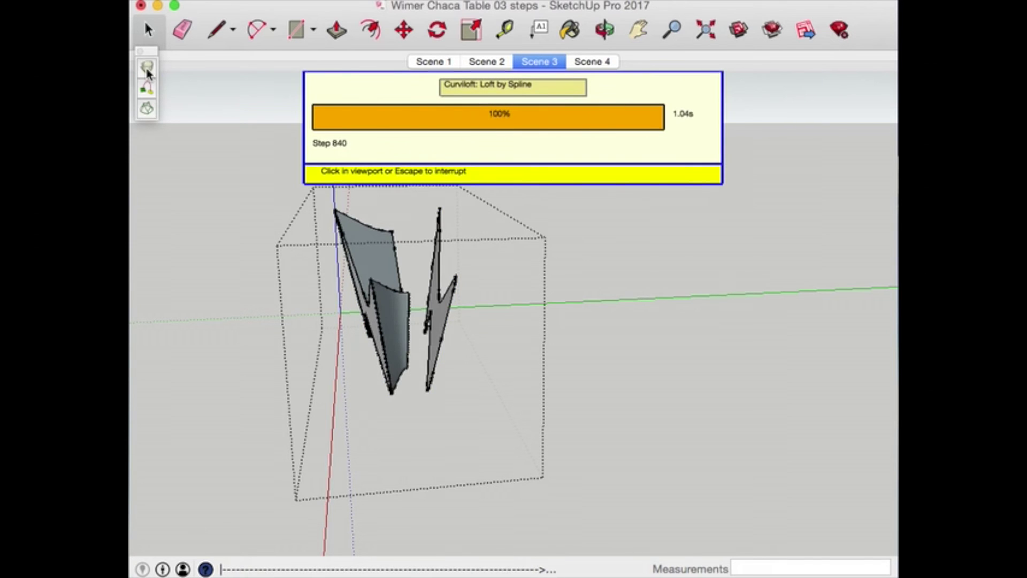
{"action": "left_click", "coordinate": [148, 31]}
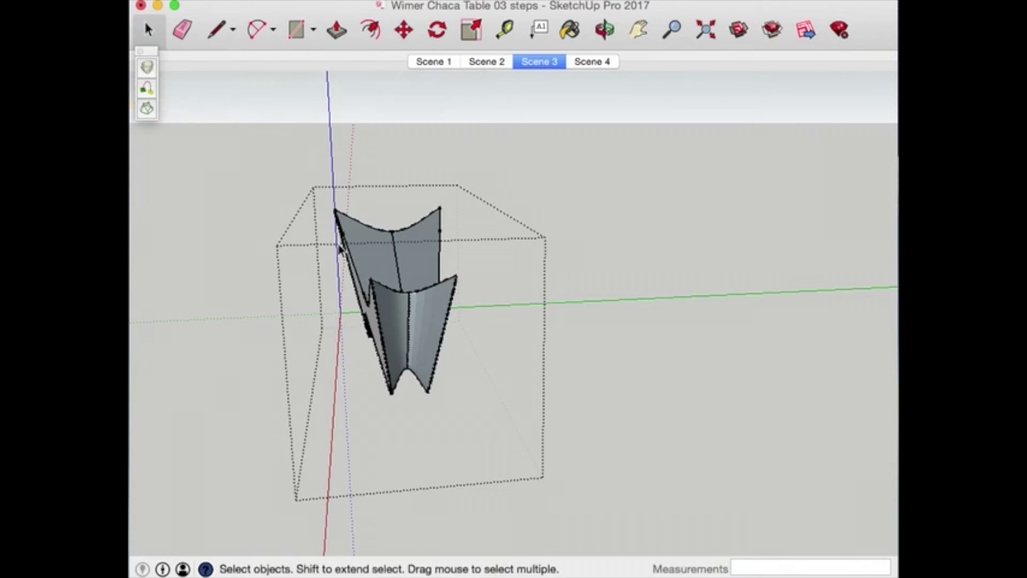
Select the lofted surface group together with the second group
{"action": "left_click", "coordinate": [389, 313]}
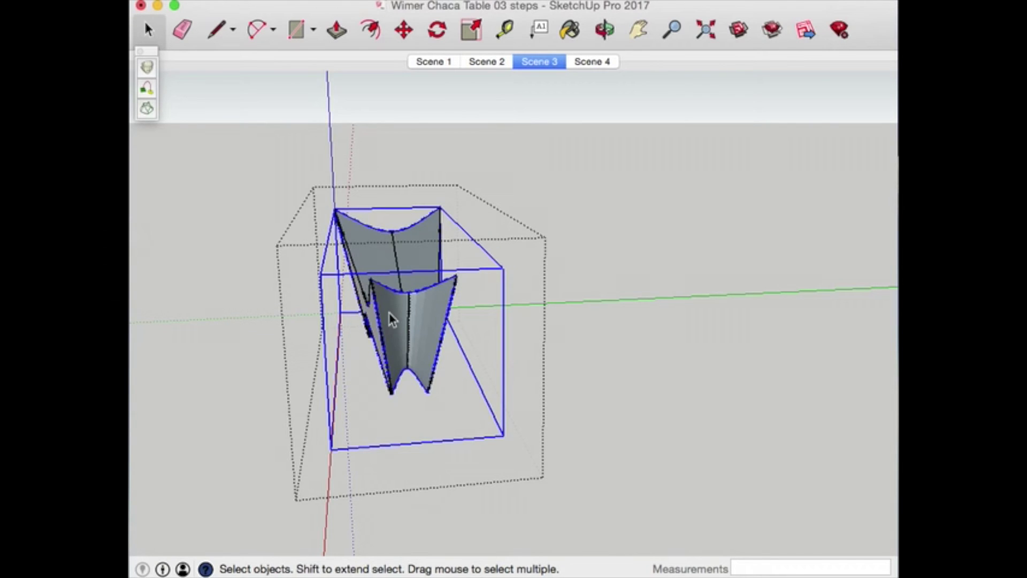
{"action": "left_click", "coordinate": [227, 293]}
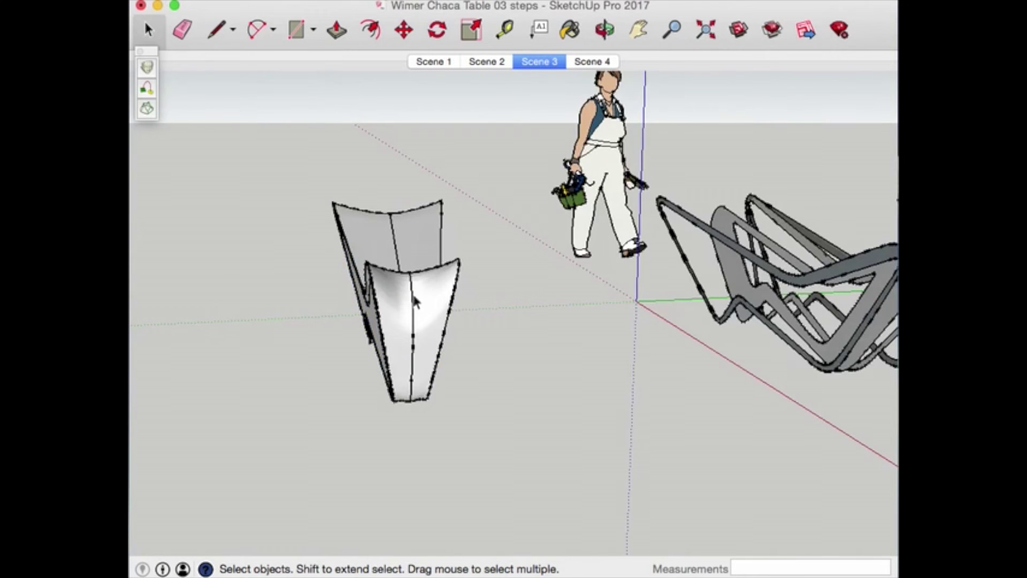
{"action": "left_click", "coordinate": [366, 308]}
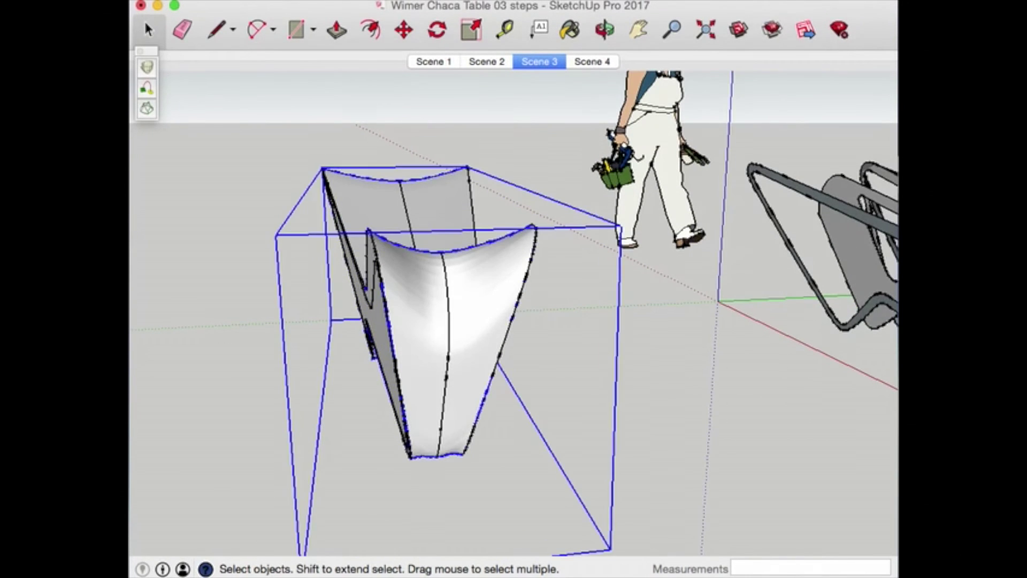
{"action": "left_click", "coordinate": [368, 197], "text": "shift"}
{"action": "left_click", "coordinate": [403, 30]}
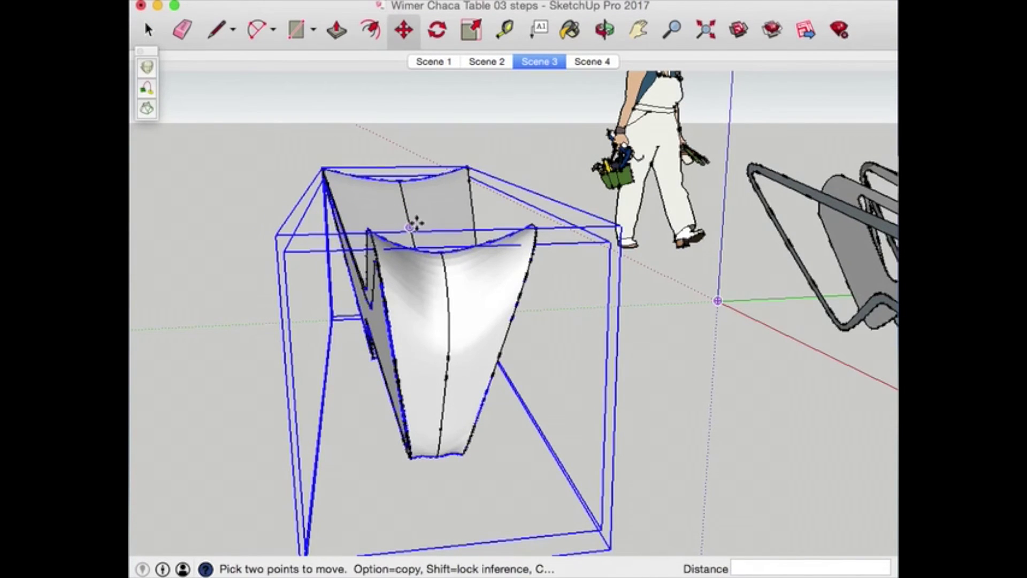
{"action": "middle_click_drag", "start_coordinate": [426, 219], "coordinate": [452, 328]}
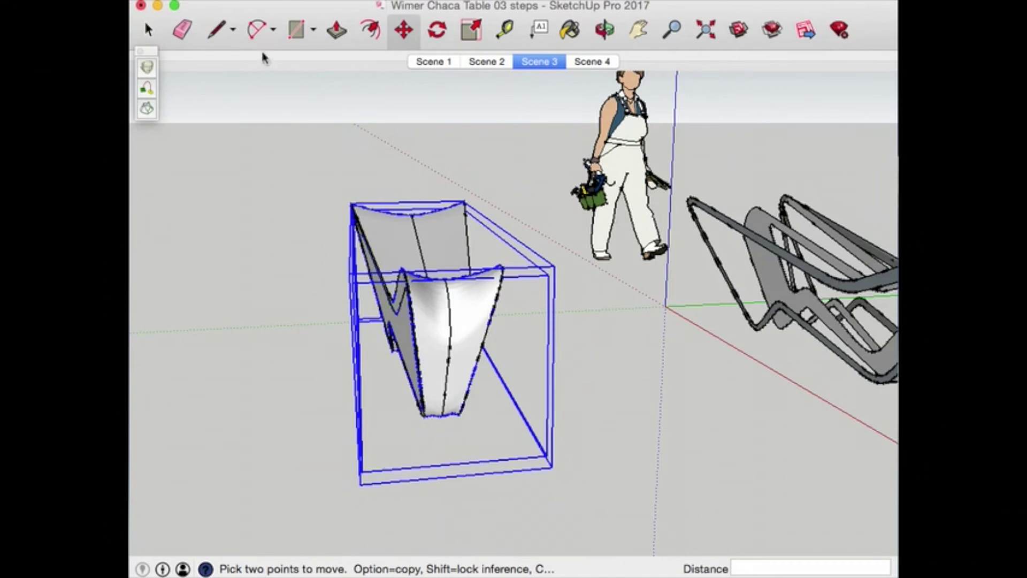
Draw a 1313mm reference line and move the loft 1313mm left along it
{"action": "left_click", "coordinate": [216, 28]}
{"action": "left_click", "coordinate": [413, 214]}
{"action": "scroll", "coordinate": [413, 215], "scroll_direction": "down", "scroll_amount": 3}
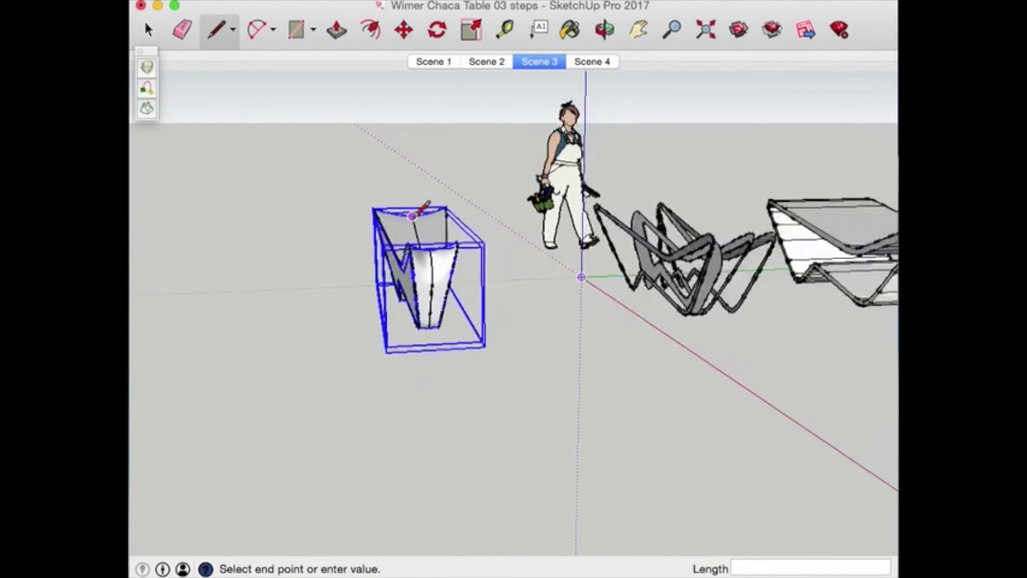
{"action": "left_click", "coordinate": [410, 135]}
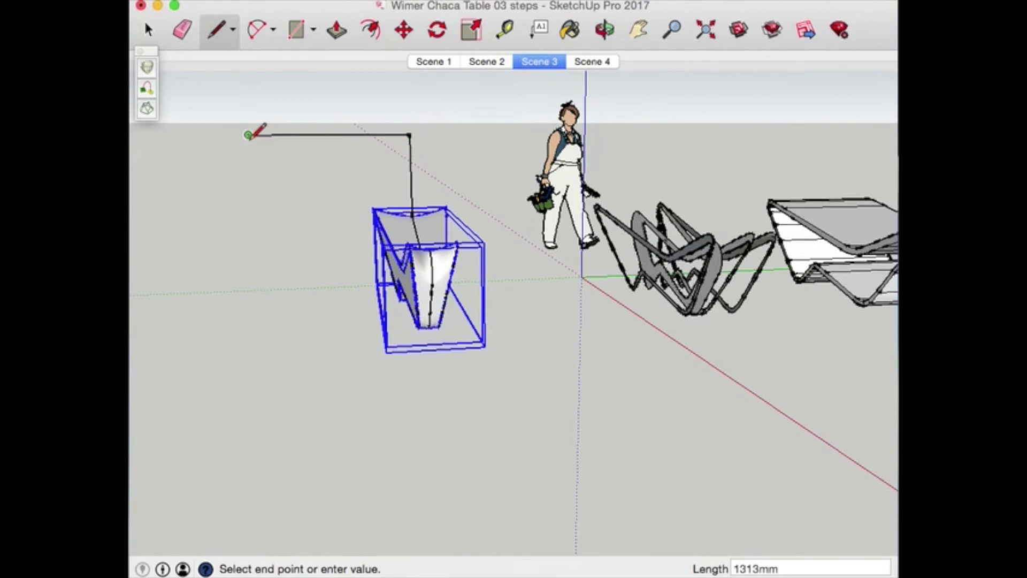
{"action": "left_click", "coordinate": [248, 134]}
{"action": "left_click", "coordinate": [147, 30]}
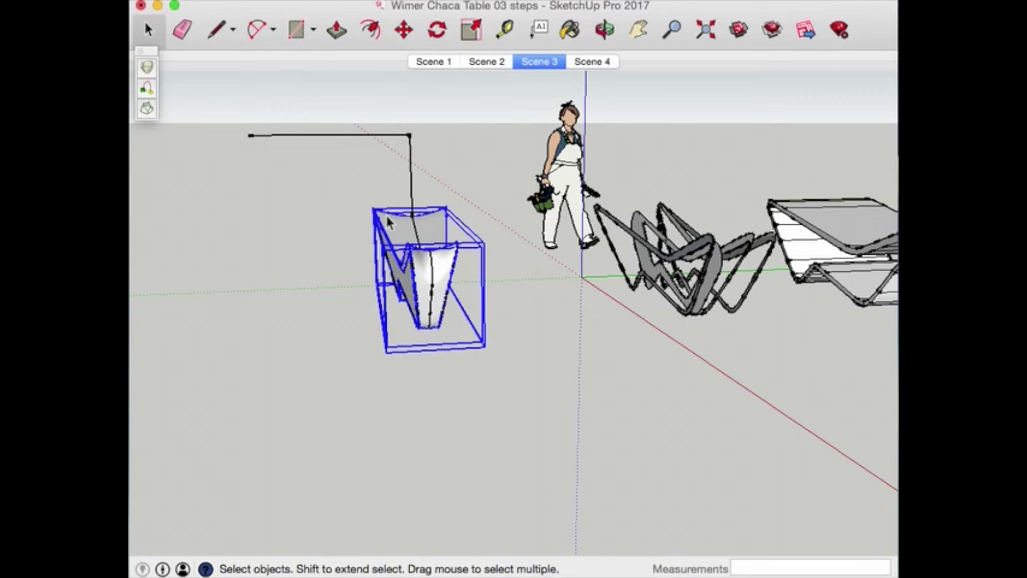
{"action": "left_click", "coordinate": [405, 31]}
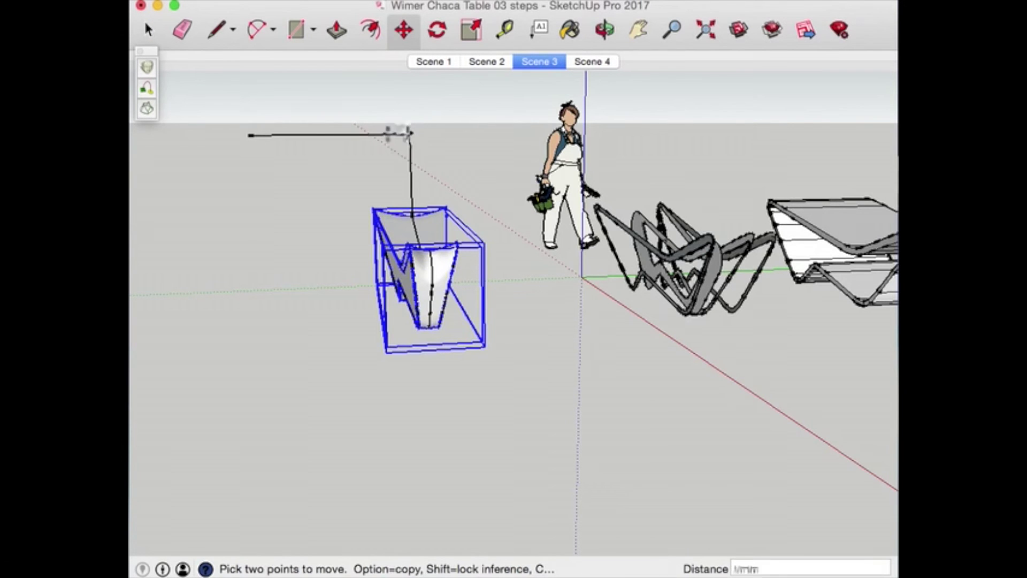
{"action": "left_click", "coordinate": [410, 133]}
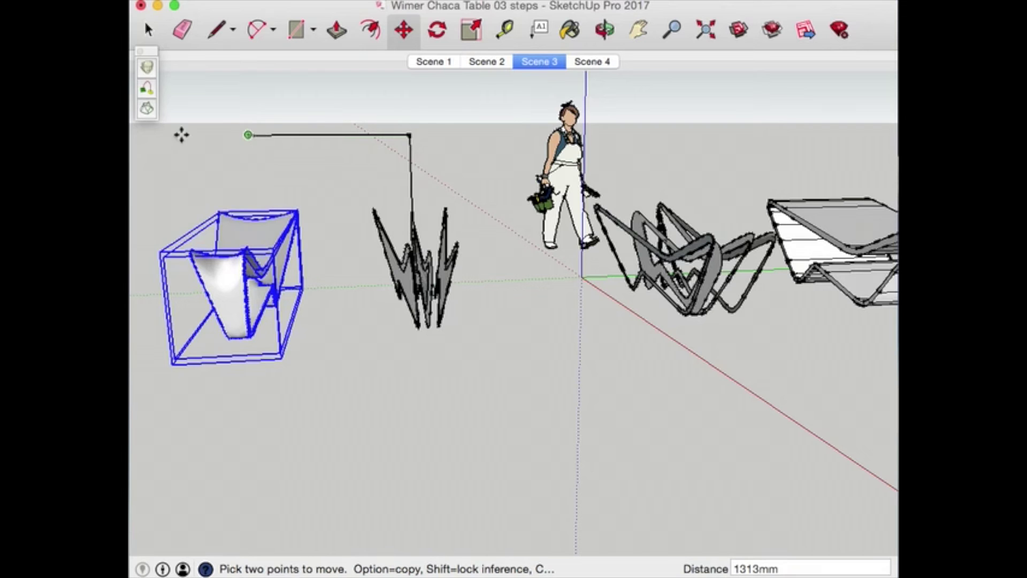
{"action": "left_click", "coordinate": [143, 34]}
Explode the loft group into loose geometry and clear the selection
{"action": "scroll", "coordinate": [208, 268], "scroll_direction": "up", "scroll_amount": 3}
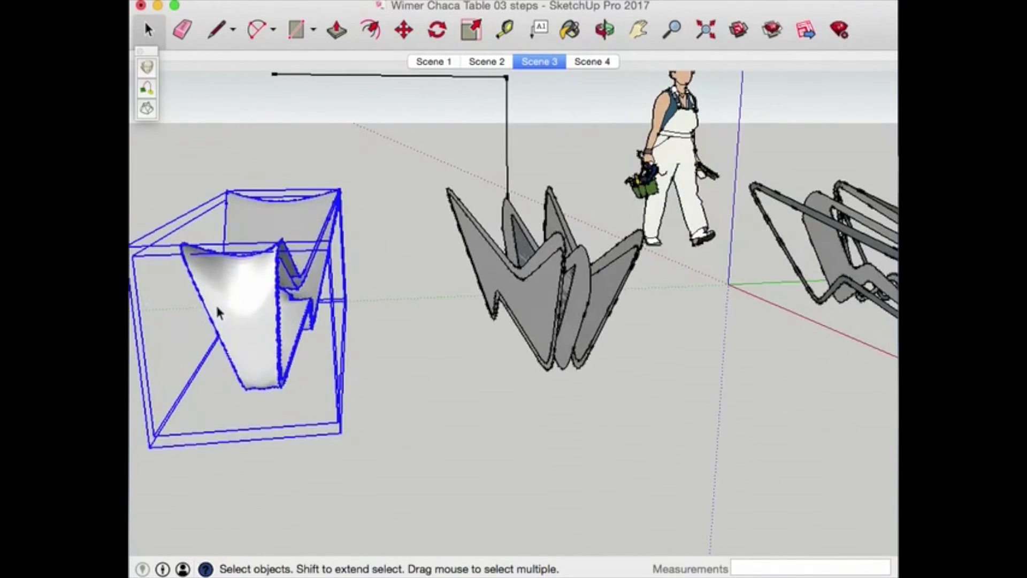
{"action": "right_click", "coordinate": [220, 300]}
{"action": "left_click", "coordinate": [239, 381]}
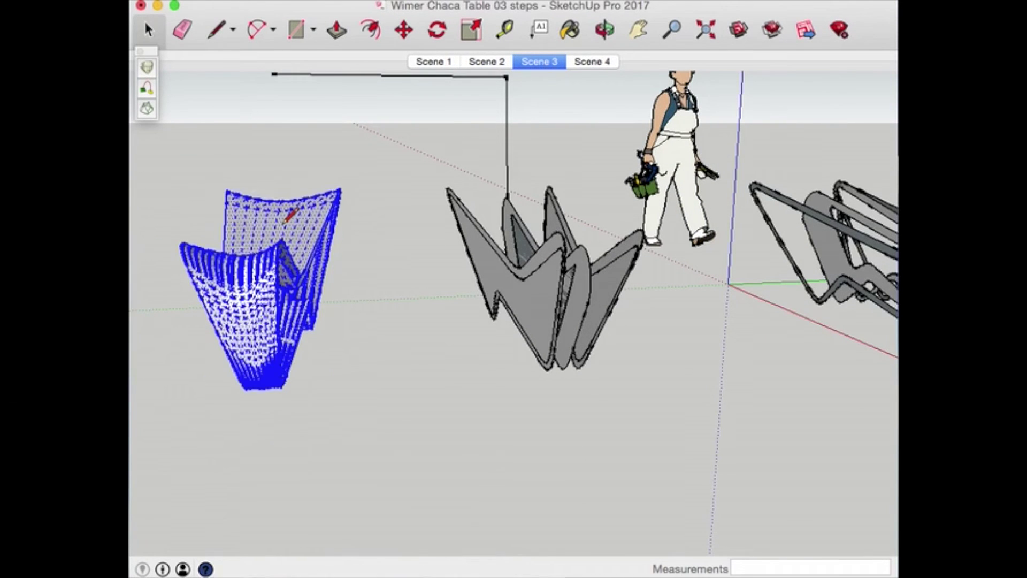
{"action": "key", "text": "l"}
{"action": "scroll", "coordinate": [283, 230], "scroll_direction": "up", "scroll_amount": 3}
{"action": "scroll", "coordinate": [283, 268], "scroll_direction": "up", "scroll_amount": 3}
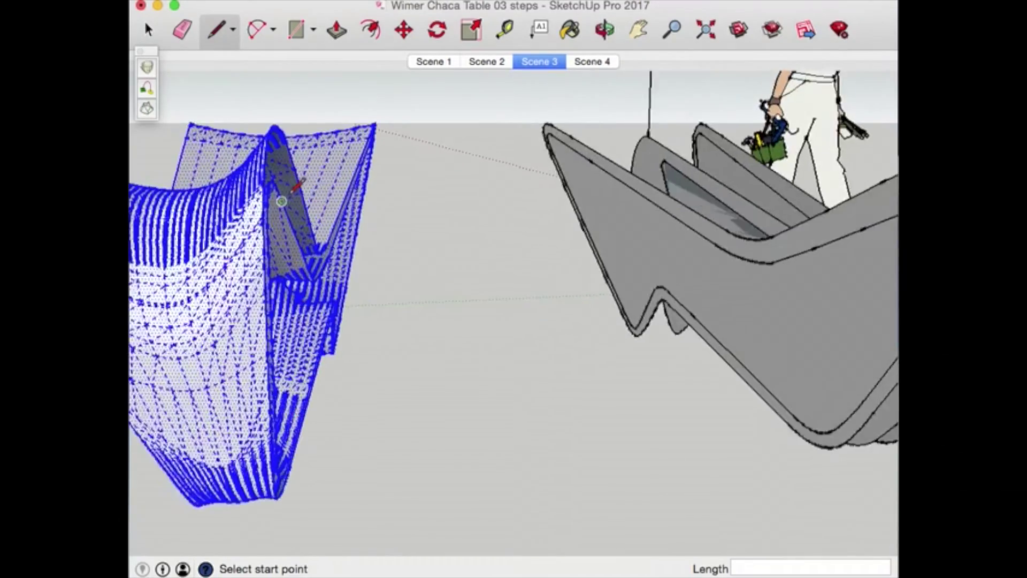
{"action": "key", "text": "o"}
{"action": "left_click_drag", "start_coordinate": [241, 225], "coordinate": [166, 360]}
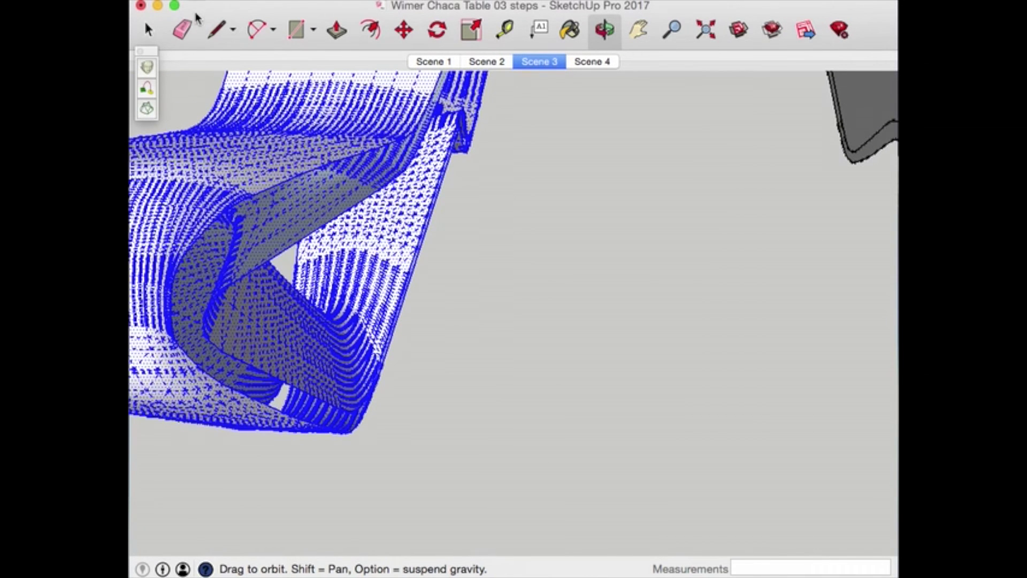
{"action": "key", "text": "space"}
{"action": "left_click", "coordinate": [478, 260]}
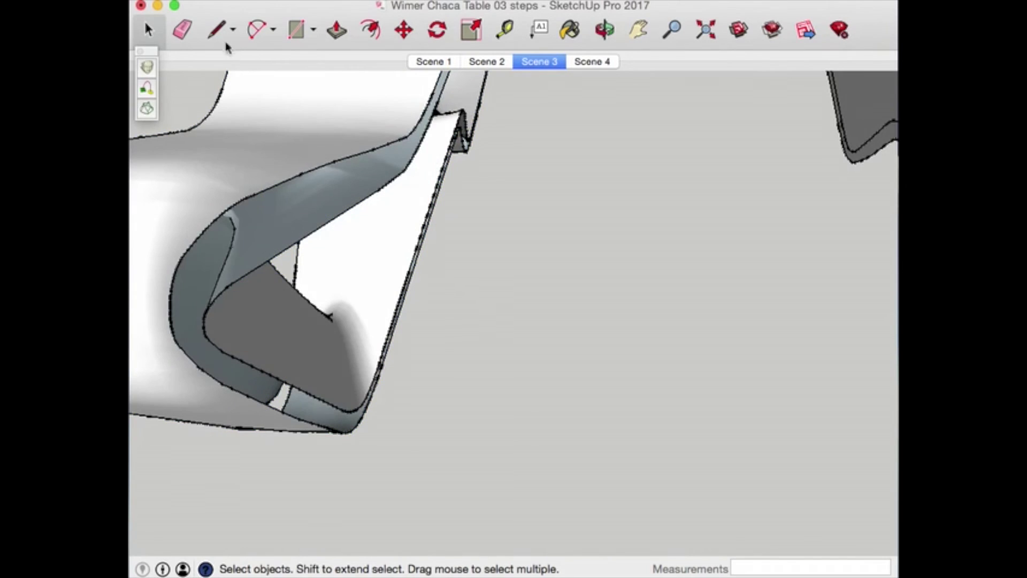
Heal the band's top face and bottom corner by drawing helper edges and erasing them
{"action": "left_click", "coordinate": [219, 29]}
{"action": "left_click", "coordinate": [301, 174]}
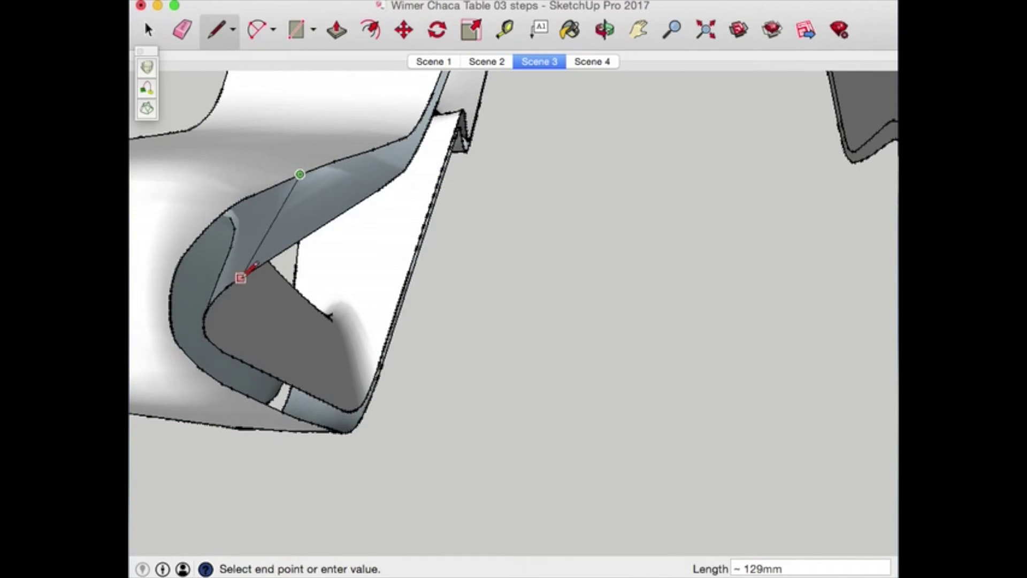
{"action": "left_click", "coordinate": [378, 188]}
{"action": "key", "text": "Escape"}
{"action": "left_click", "coordinate": [336, 407]}
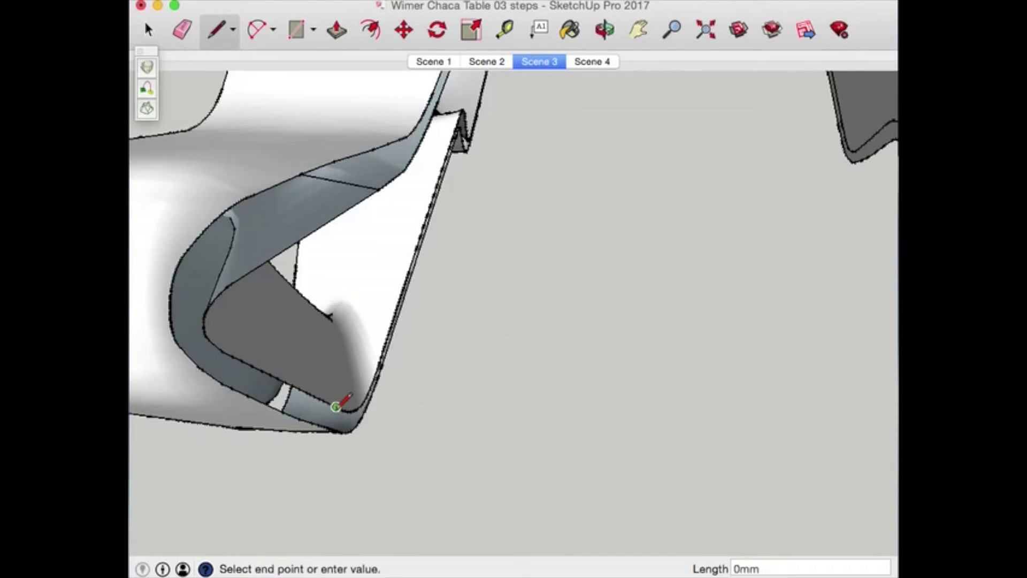
{"action": "left_click", "coordinate": [335, 427]}
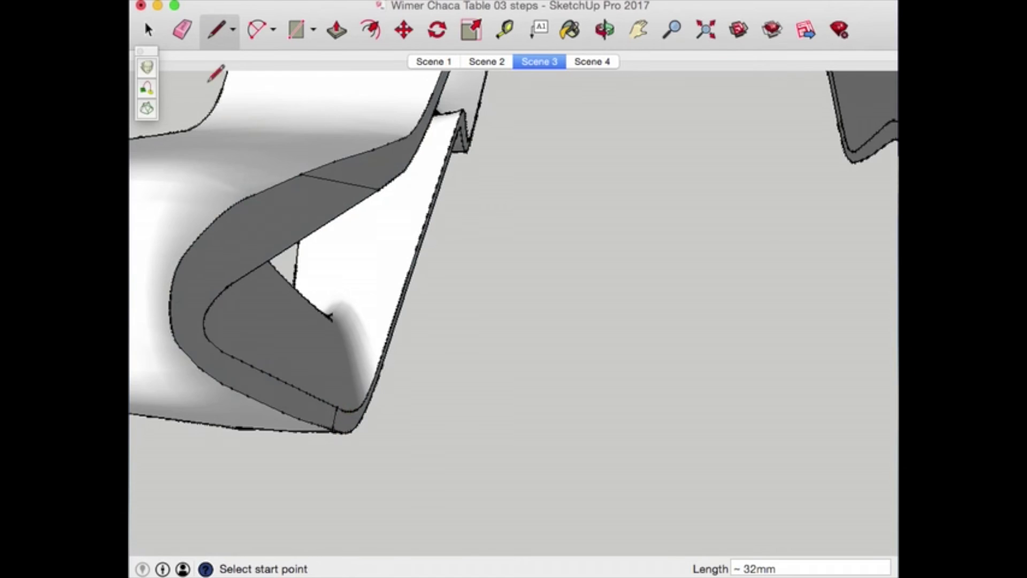
{"action": "left_click", "coordinate": [181, 30]}
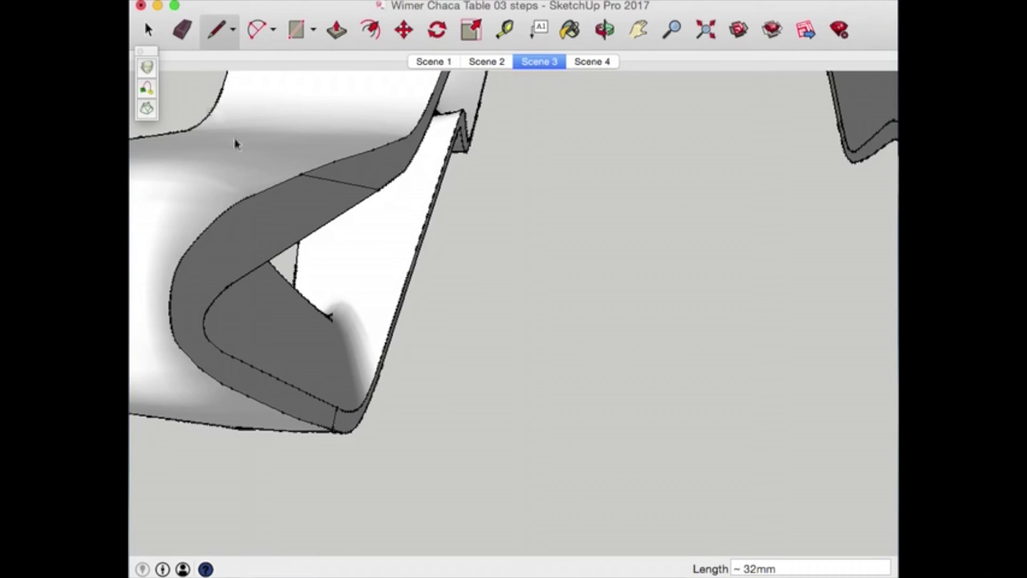
{"action": "left_click", "coordinate": [354, 182]}
{"action": "left_click", "coordinate": [335, 420]}
On another bend of the band, draw two splitting lines and erase them to heal the face
{"action": "left_click", "coordinate": [603, 31]}
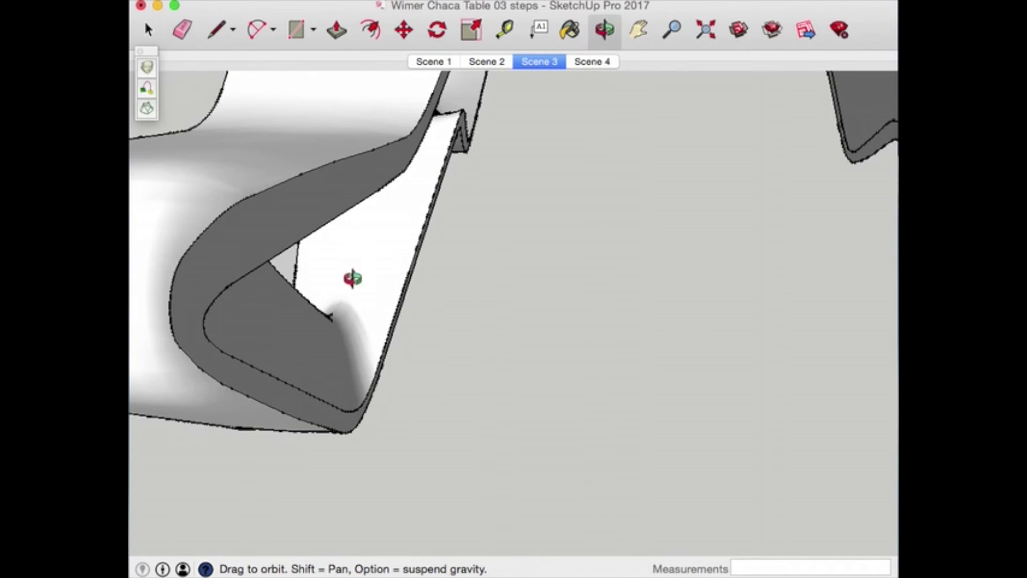
{"action": "mouse_move", "coordinate": [353, 280]}
{"action": "left_mouse_down"}
{"action": "mouse_move", "coordinate": [329, 162]}
{"action": "mouse_move", "coordinate": [624, 68]}
{"action": "left_mouse_up"}
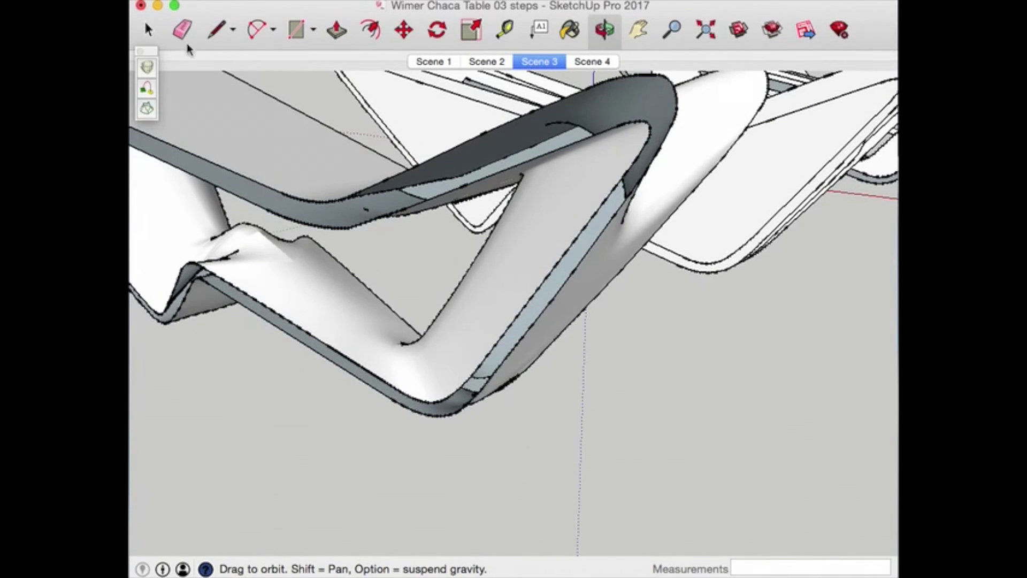
{"action": "left_click", "coordinate": [216, 30]}
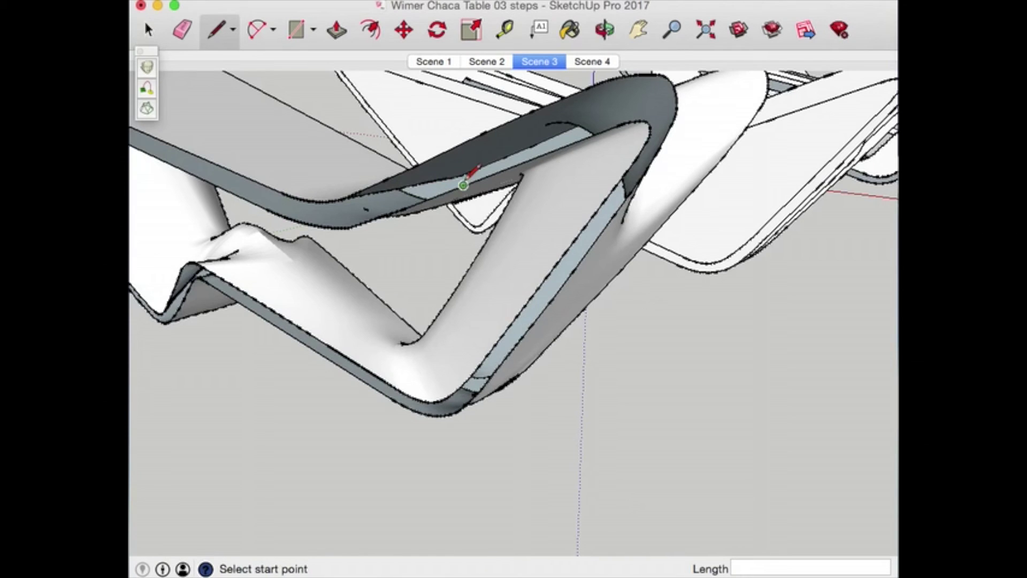
{"action": "left_click", "coordinate": [463, 185]}
{"action": "left_click", "coordinate": [483, 133]}
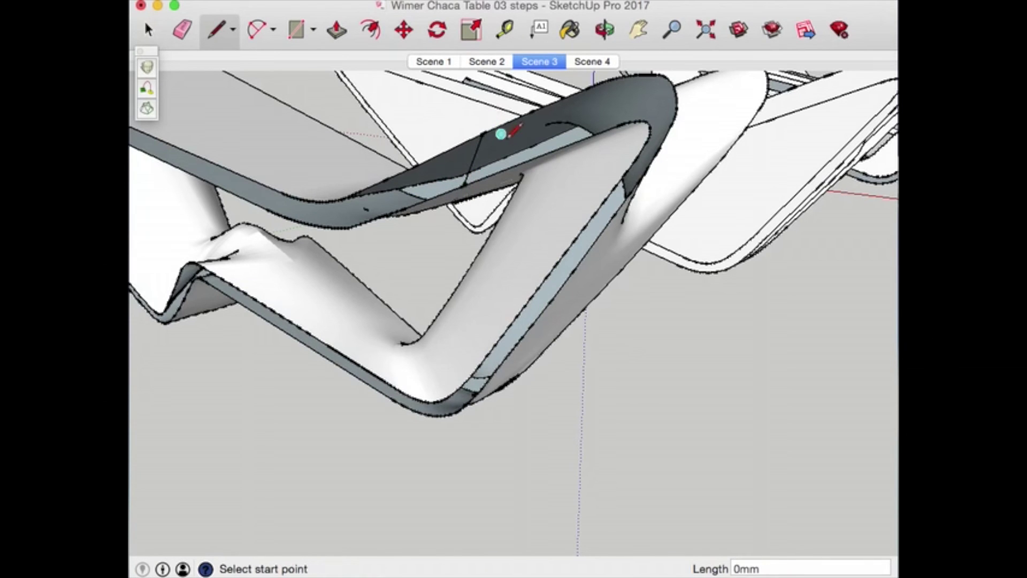
{"action": "left_click", "coordinate": [403, 209]}
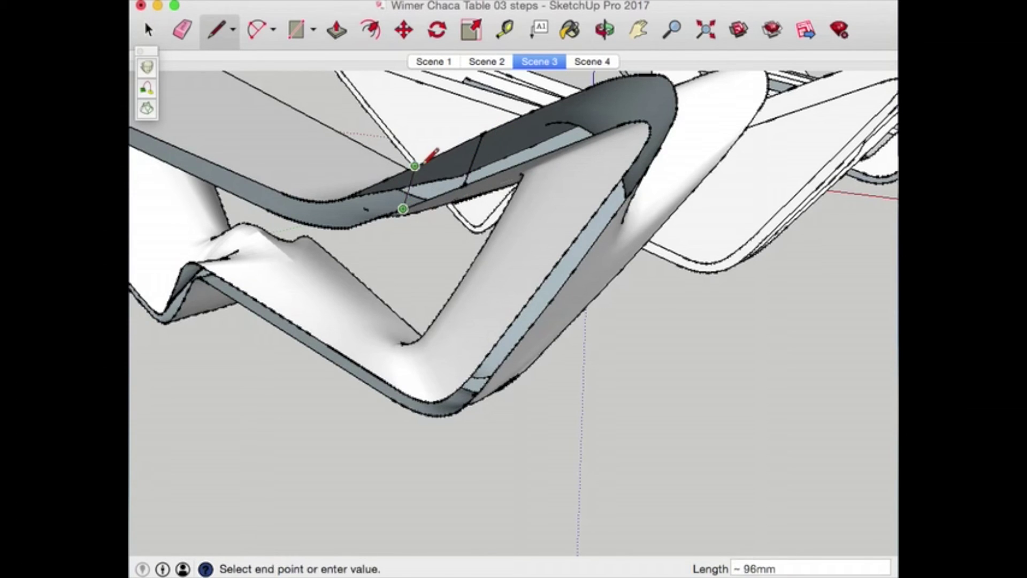
{"action": "left_click", "coordinate": [422, 162]}
{"action": "left_click", "coordinate": [182, 30]}
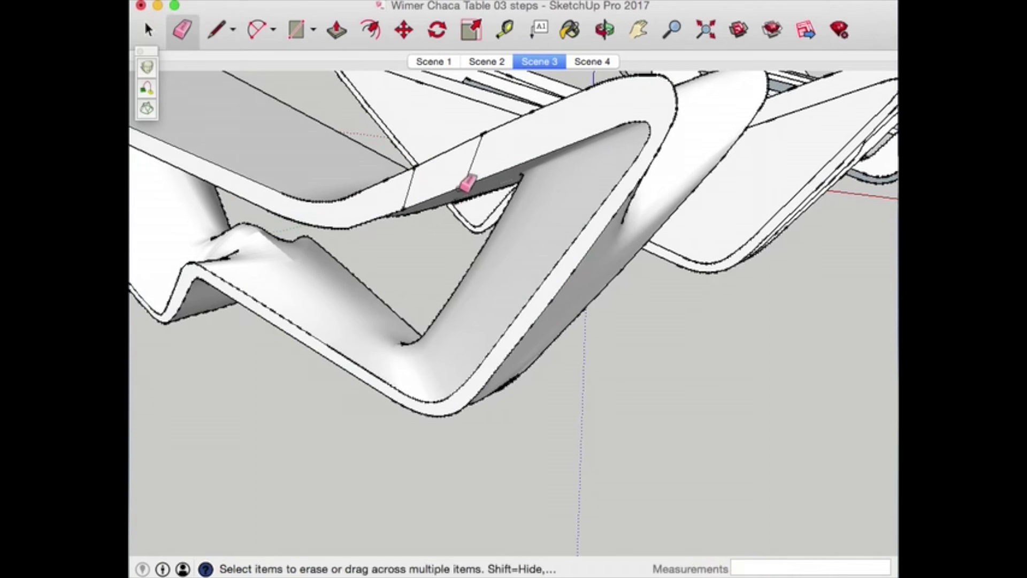
{"action": "left_click", "coordinate": [469, 170]}
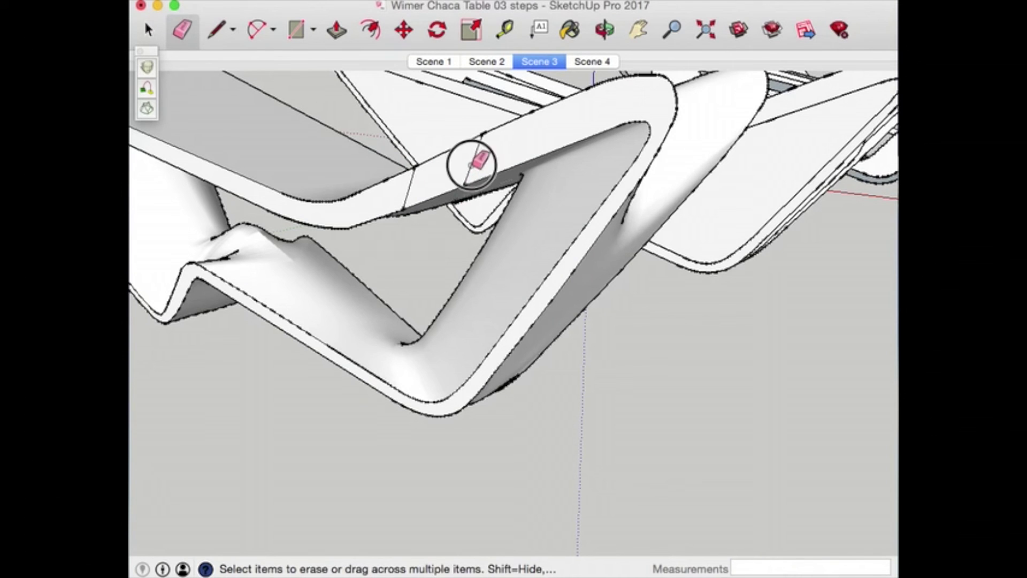
{"action": "left_click", "coordinate": [421, 172]}
{"action": "left_click", "coordinate": [604, 29]}
{"action": "mouse_move", "coordinate": [535, 216]}
{"action": "left_mouse_down"}
{"action": "mouse_move", "coordinate": [527, 241]}
{"action": "mouse_move", "coordinate": [302, 253]}
{"action": "mouse_move", "coordinate": [505, 229]}
{"action": "mouse_move", "coordinate": [715, 166]}
{"action": "mouse_move", "coordinate": [830, 170]}
{"action": "mouse_move", "coordinate": [558, 225]}
{"action": "mouse_move", "coordinate": [134, 229]}
{"action": "mouse_move", "coordinate": [287, 275]}
{"action": "mouse_move", "coordinate": [268, 273]}
{"action": "mouse_move", "coordinate": [312, 108]}
{"action": "mouse_move", "coordinate": [346, 391]}
{"action": "mouse_move", "coordinate": [344, 304]}
{"action": "left_mouse_up"}
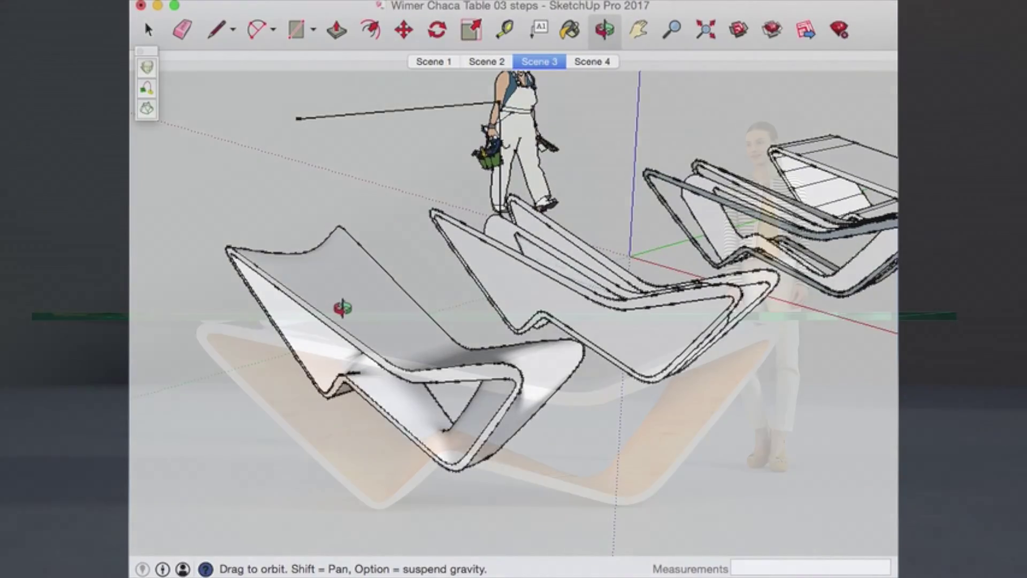